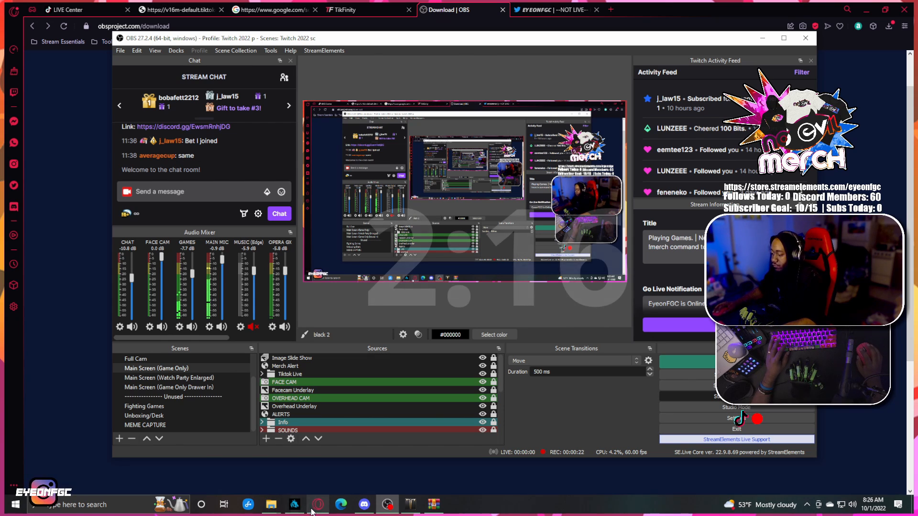
- Open the previous OBS Studio releases from the download site and find "OBS Studio 27" within the releases page
{"action": "left_click", "coordinate": [383, 5]}
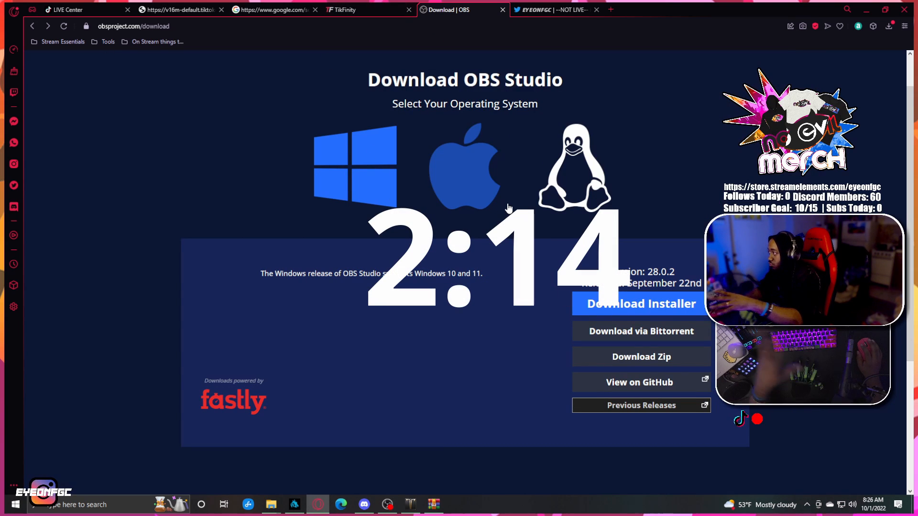
{"action": "left_click", "coordinate": [633, 407]}
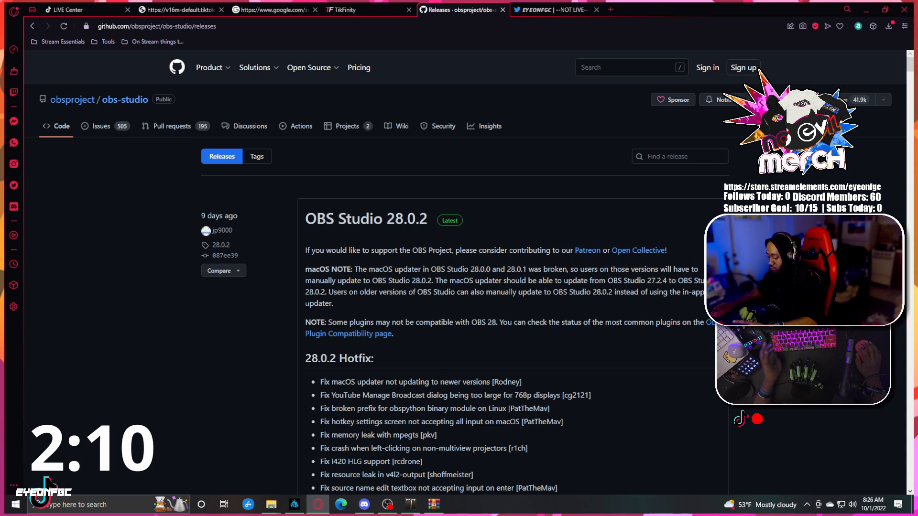
{"action": "key", "text": "ctrl+f"}
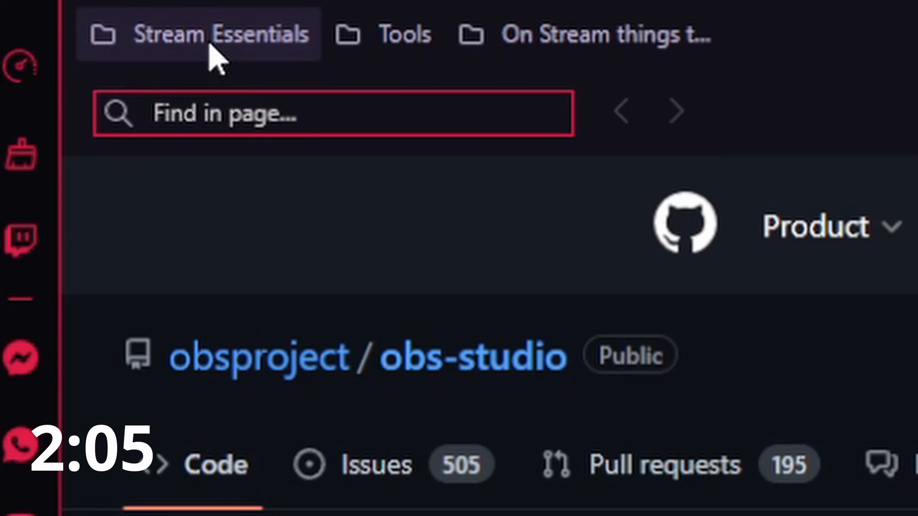
{"action": "type", "text": "OBS"}
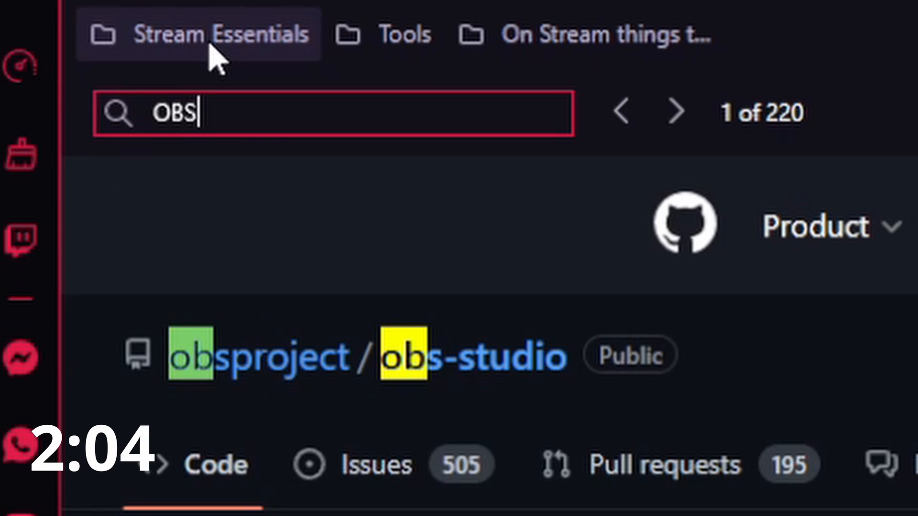
{"action": "type", "text": " Studio 27"}
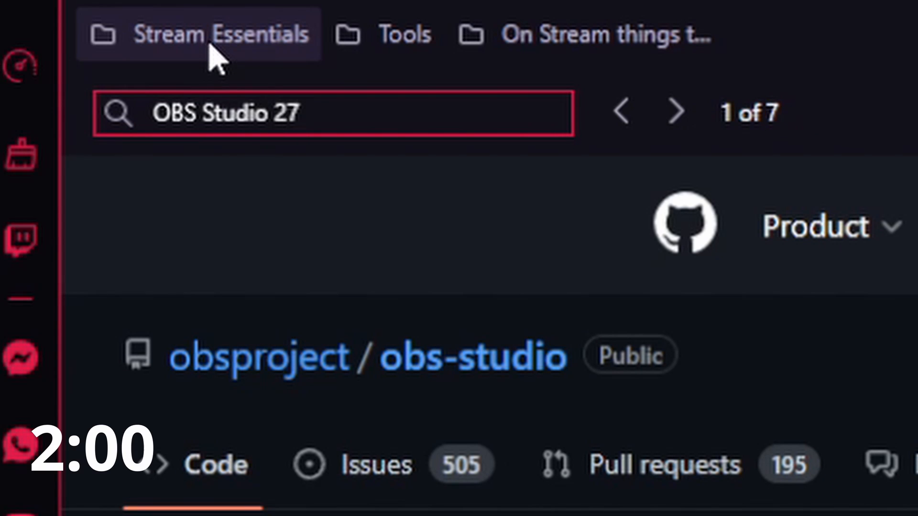
{"action": "key", "text": "Return"}
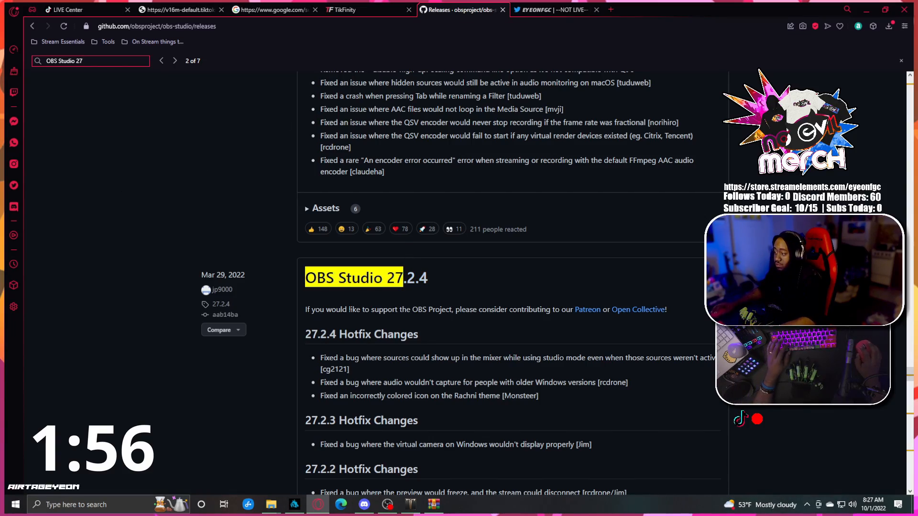
- Expand the assets of the OBS Studio 27.2.4 release and choose OBS-Studio-27.2.4-Full-x64.zip
{"action": "scroll", "coordinate": [454, 349], "scroll_direction": "down", "scroll_amount": 20}
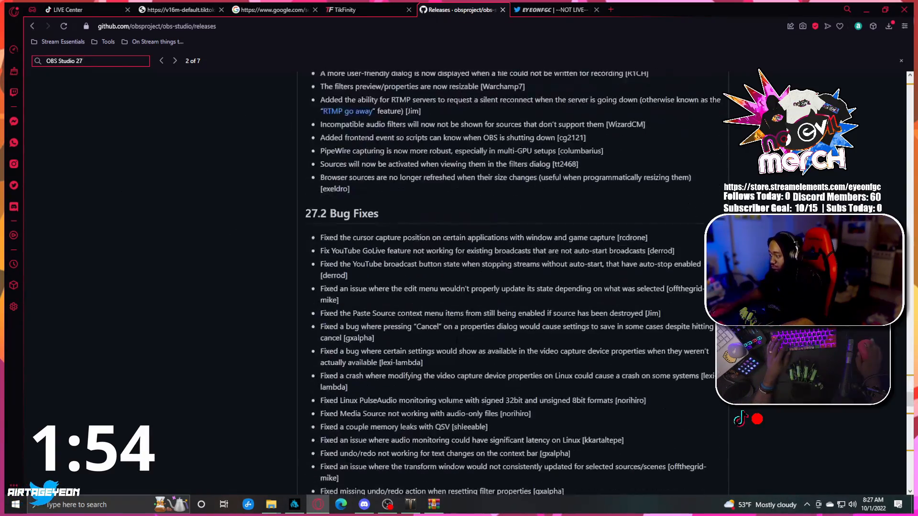
{"action": "scroll", "coordinate": [457, 340], "scroll_direction": "down", "scroll_amount": 5}
{"action": "scroll", "coordinate": [456, 340], "scroll_direction": "up", "scroll_amount": 5}
{"action": "scroll", "coordinate": [456, 339], "scroll_direction": "down", "scroll_amount": 13}
{"action": "scroll", "coordinate": [456, 340], "scroll_direction": "up", "scroll_amount": 2}
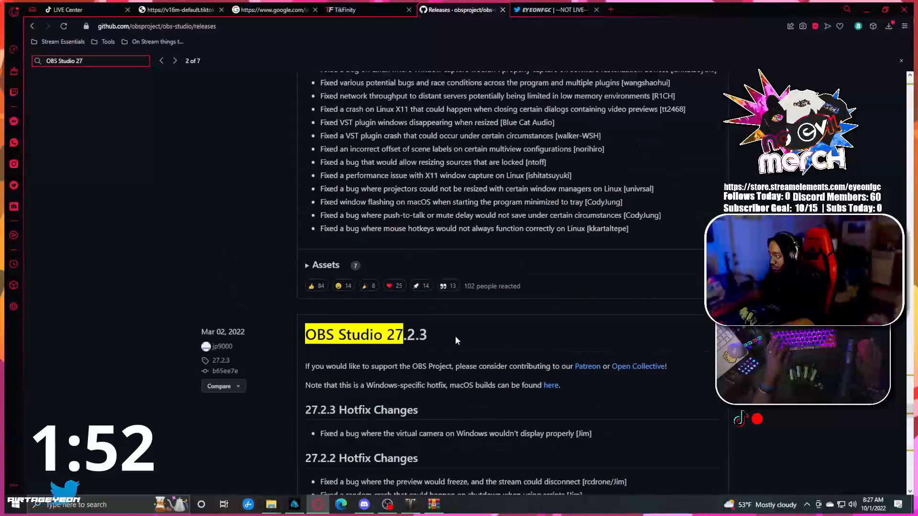
{"action": "left_click", "coordinate": [307, 266]}
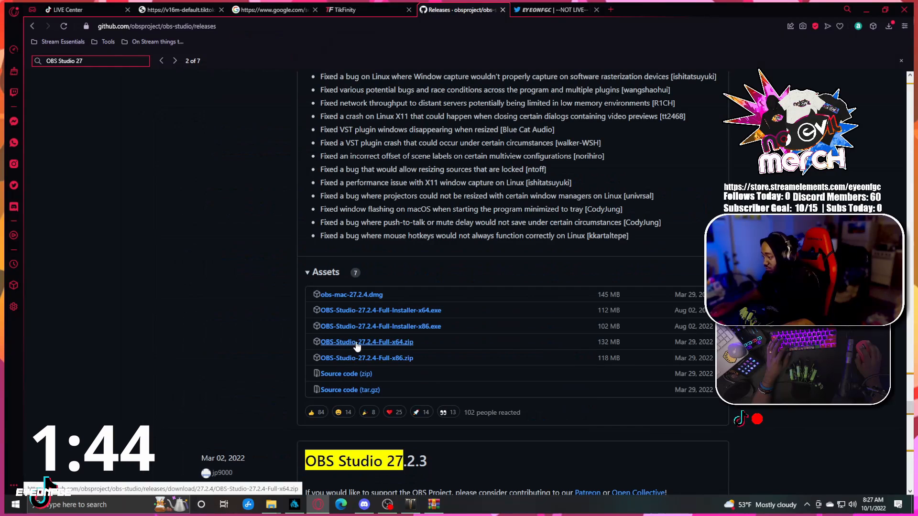
{"action": "left_click", "coordinate": [373, 343]}
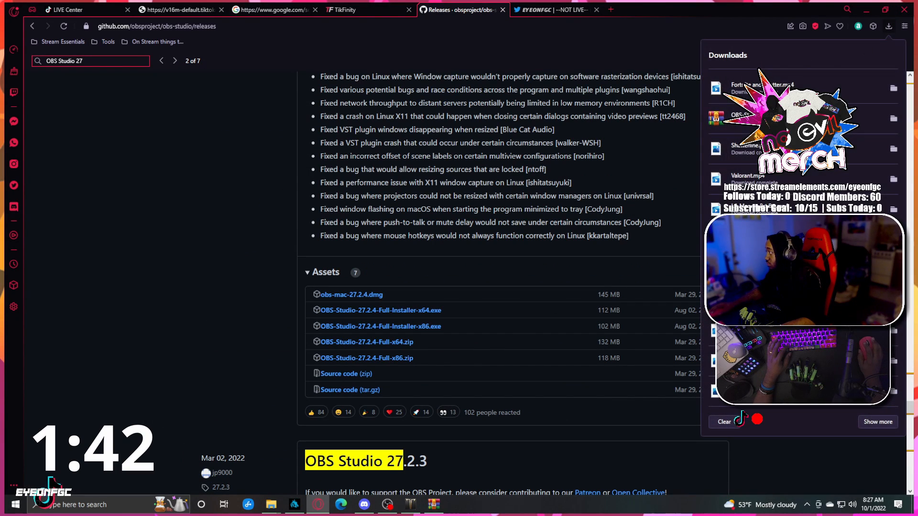
{"action": "left_click", "coordinate": [134, 357]}
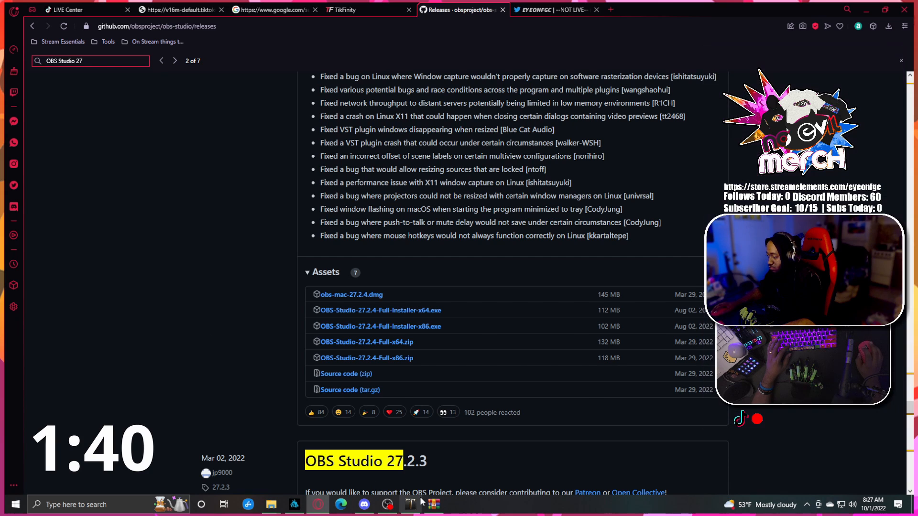
- Extract the bin, data and obs-plugins folders from OBS-Studio-28.0.2-Full-x64.zip into the OBS Portable folder on CONTENT BIN (E:)
{"action": "left_click", "coordinate": [433, 504]}
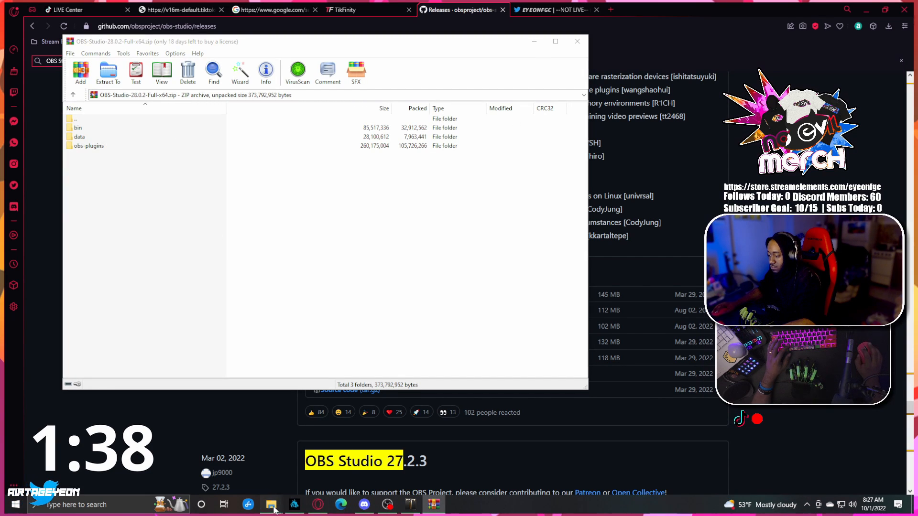
{"action": "left_click", "coordinate": [271, 505]}
{"action": "left_click", "coordinate": [245, 471]}
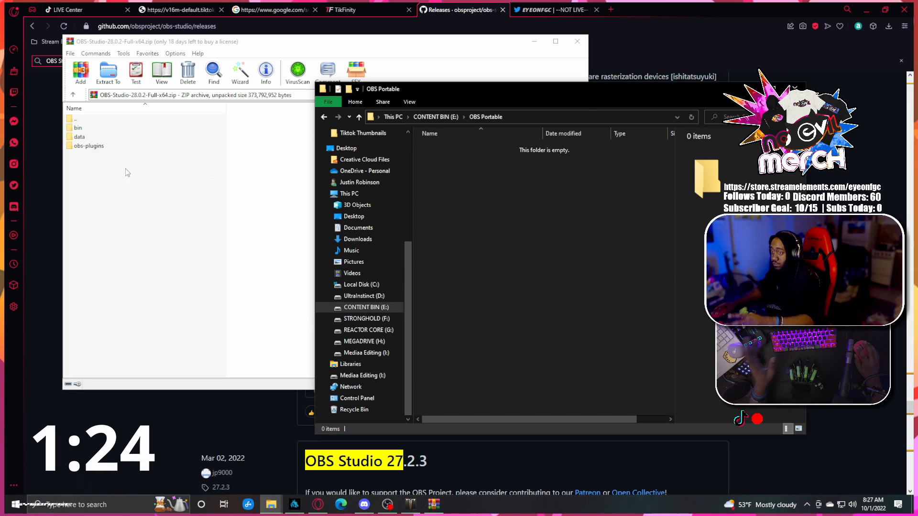
{"action": "left_click_drag", "start_coordinate": [127, 173], "coordinate": [80, 130]}
{"action": "left_click_drag", "start_coordinate": [641, 311], "coordinate": [611, 302]}
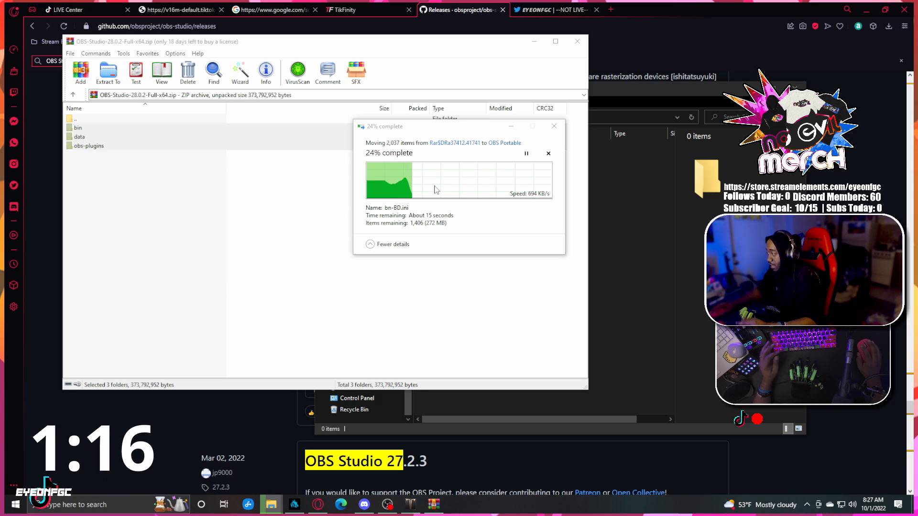
{"action": "key", "text": "alt+Tab"}
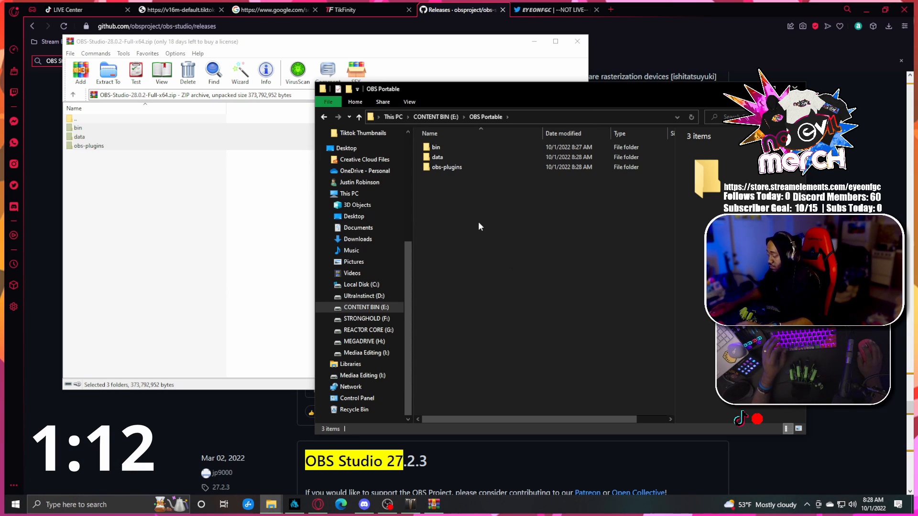
- Create a text document named Portable_Mode.txt in the OBS Portable folder
{"action": "right_click", "coordinate": [471, 204]}
{"action": "mouse_move", "coordinate": [497, 308]}
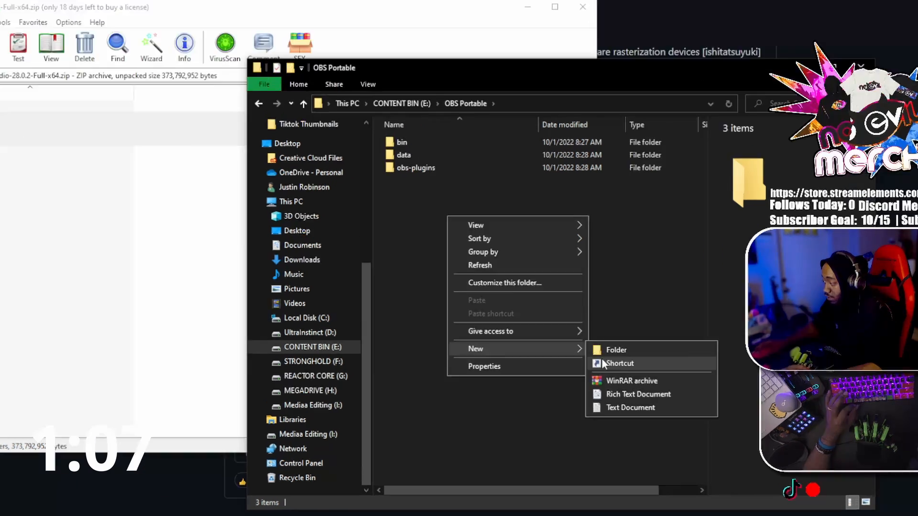
{"action": "left_click", "coordinate": [614, 354]}
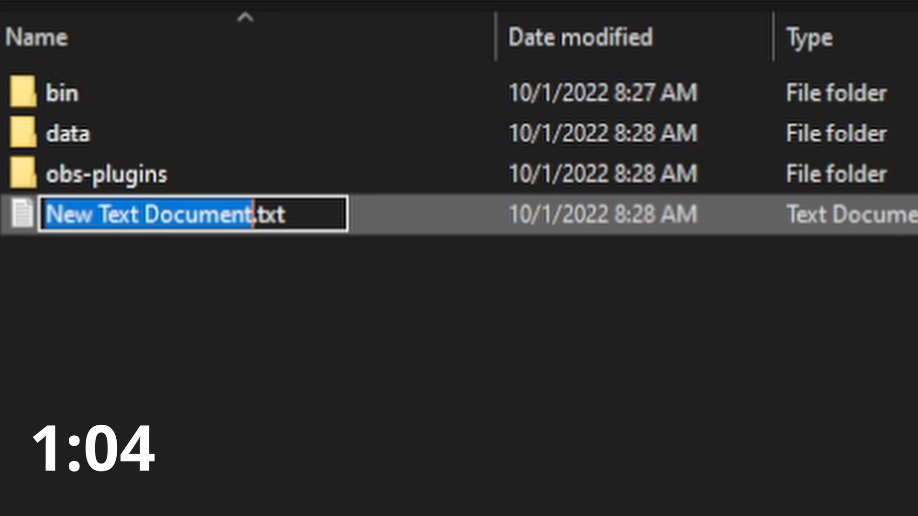
{"action": "type", "text": "Portable_"}
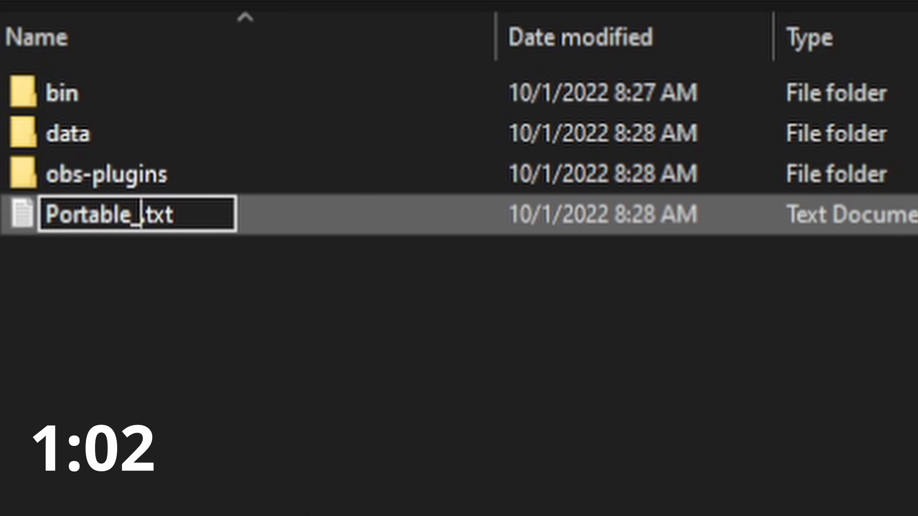
{"action": "type", "text": "Mode"}
- Create a shortcut to obs64.exe inside the bin\64bit folder of OBS Portable
{"action": "double_click", "coordinate": [445, 148]}
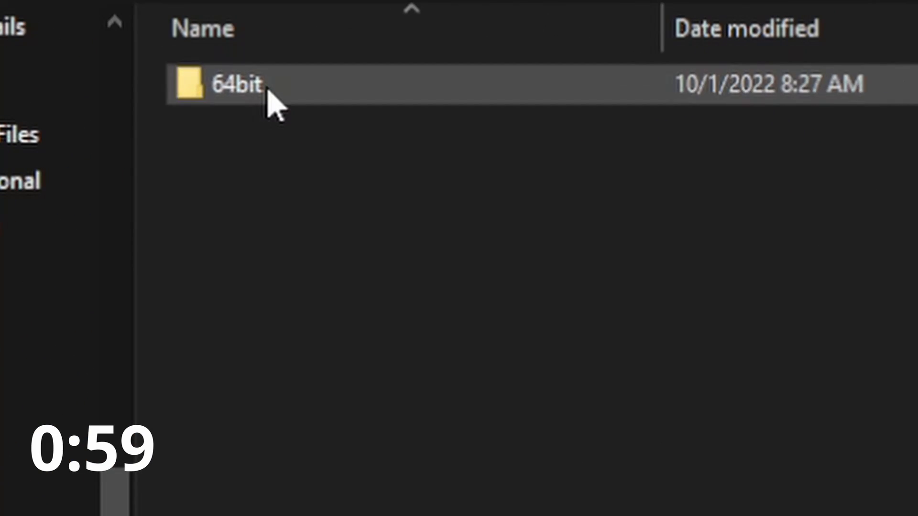
{"action": "double_click", "coordinate": [445, 147]}
{"action": "scroll", "coordinate": [513, 247], "scroll_direction": "down", "scroll_amount": 6}
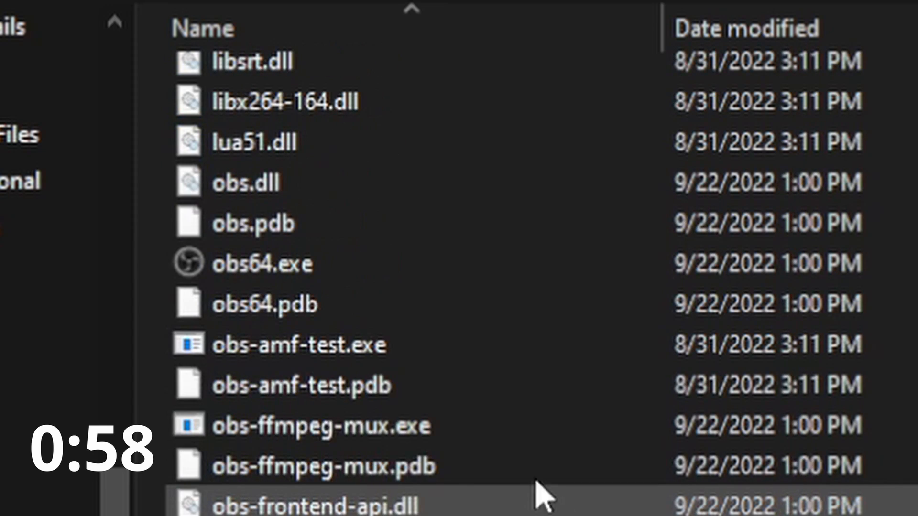
{"action": "left_click", "coordinate": [258, 270]}
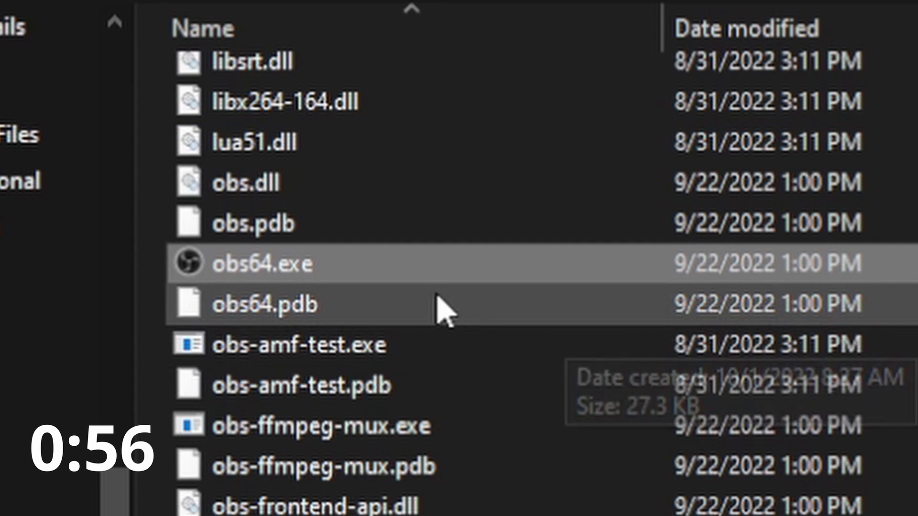
{"action": "right_click", "coordinate": [301, 255]}
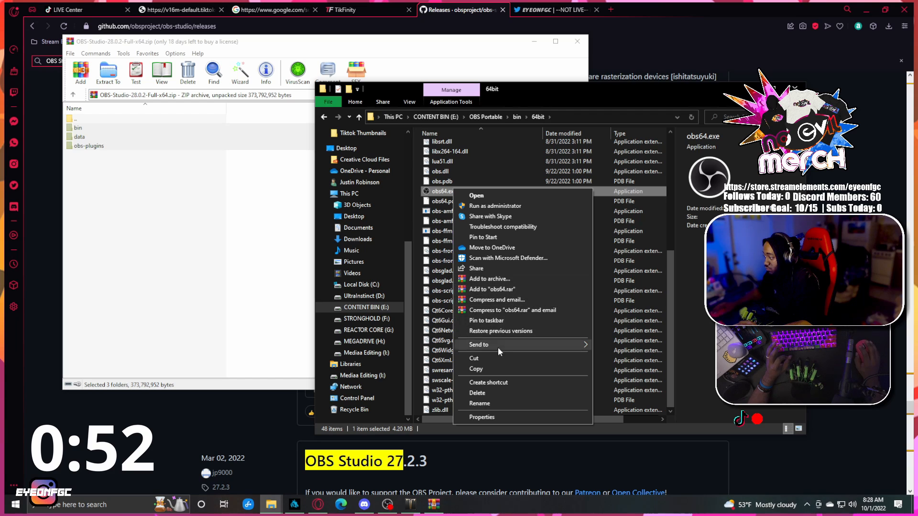
{"action": "left_click", "coordinate": [489, 382]}
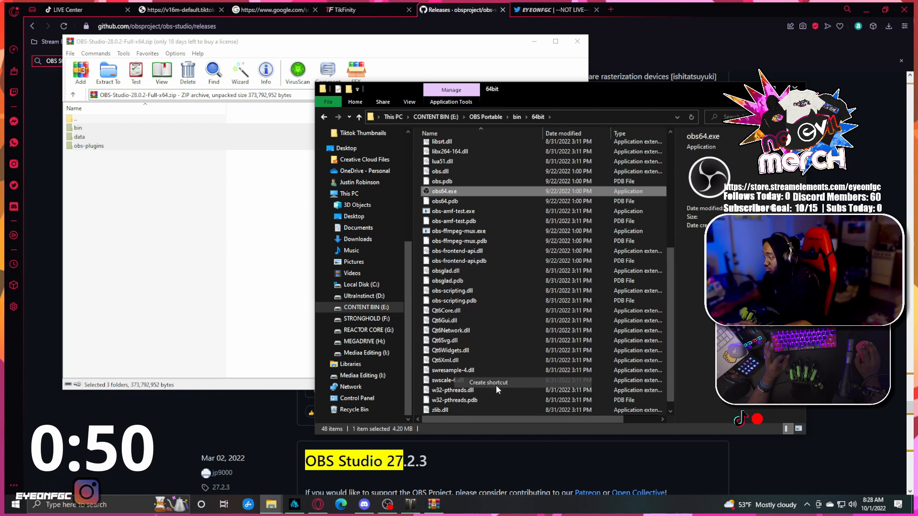
{"action": "scroll", "coordinate": [503, 341], "scroll_direction": "up", "scroll_amount": 2}
- Copy the obs64.exe shortcut from the 64bit folder to the Desktop folder
{"action": "left_click", "coordinate": [451, 276]}
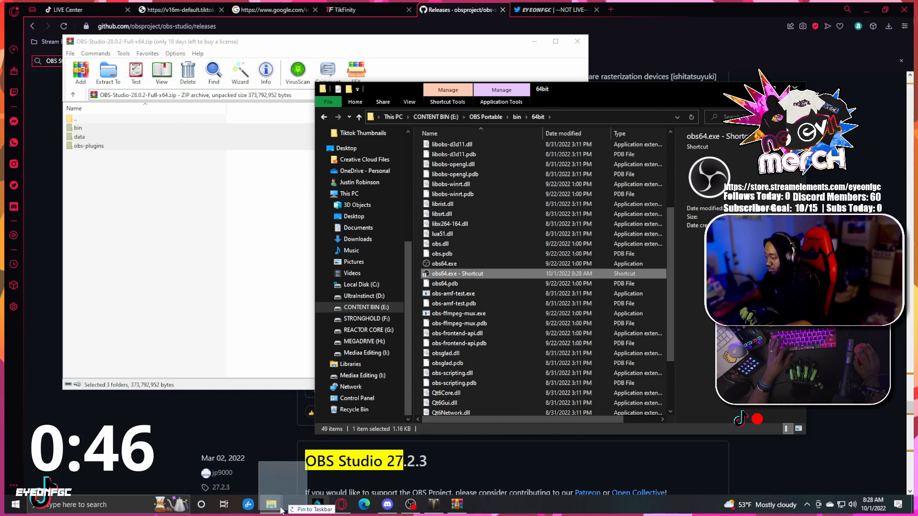
{"action": "mouse_move", "coordinate": [279, 510]}
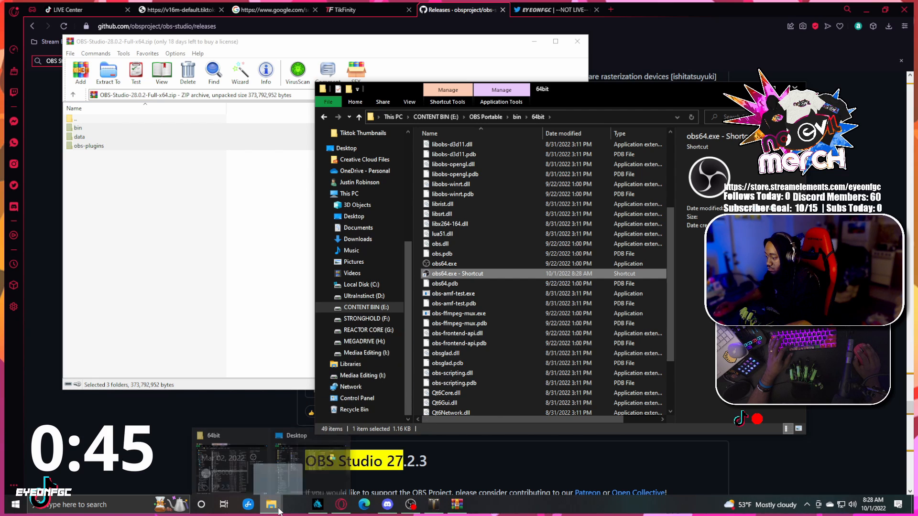
{"action": "left_click", "coordinate": [314, 466]}
{"action": "key", "text": "ctrl+v"}
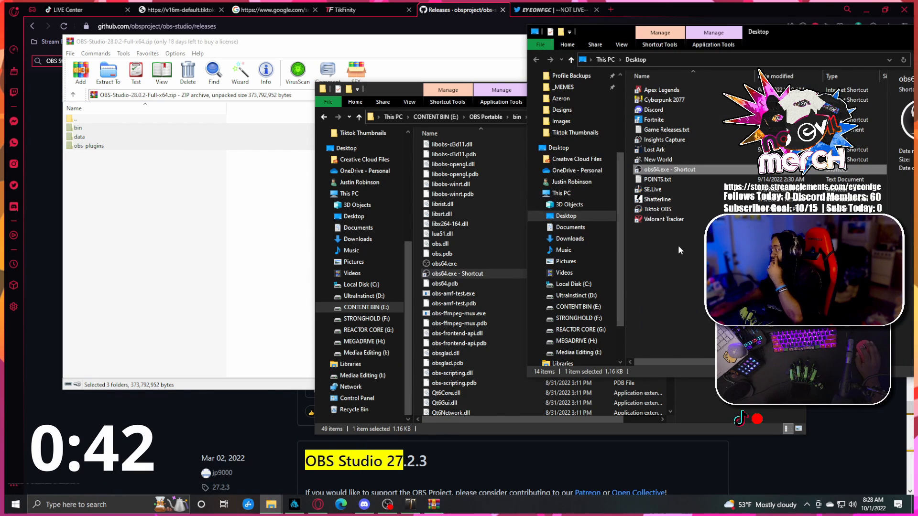
- Rename the obs64.exe shortcut in the Desktop folder to "What ever you want" and launch OBS from it
{"action": "left_click", "coordinate": [666, 254]}
{"action": "key", "text": "o"}
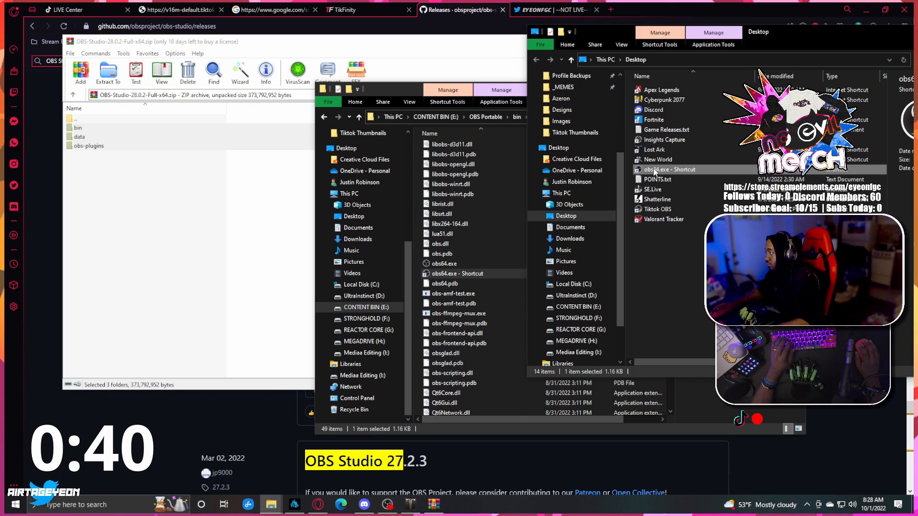
{"action": "key", "text": "F2"}
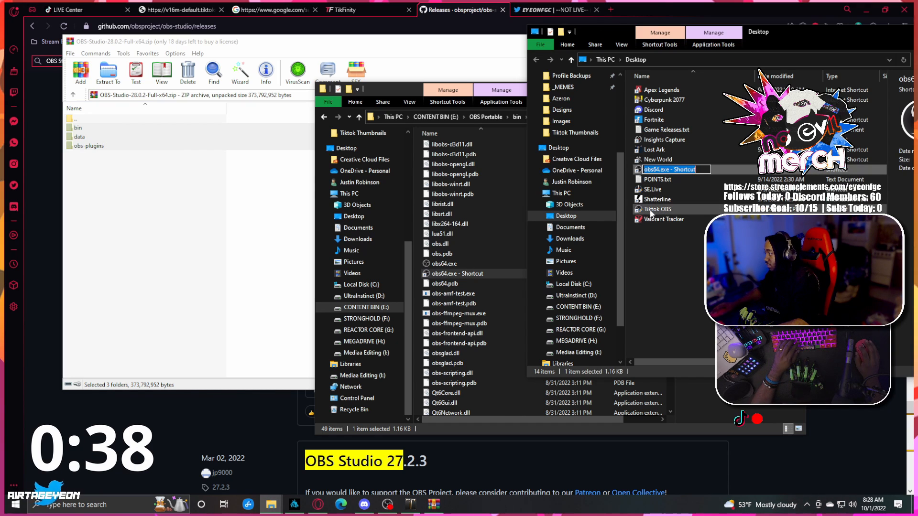
{"action": "left_click", "coordinate": [675, 169]}
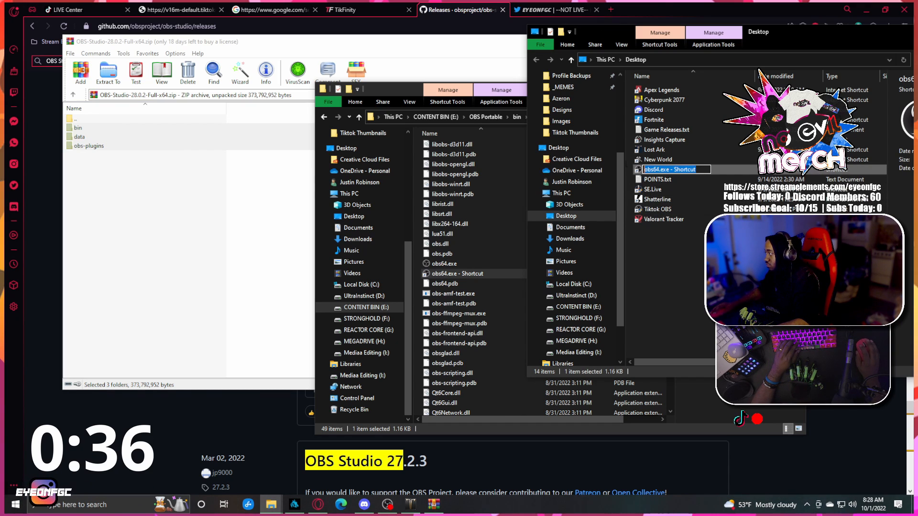
{"action": "type", "text": "What ever you want"}
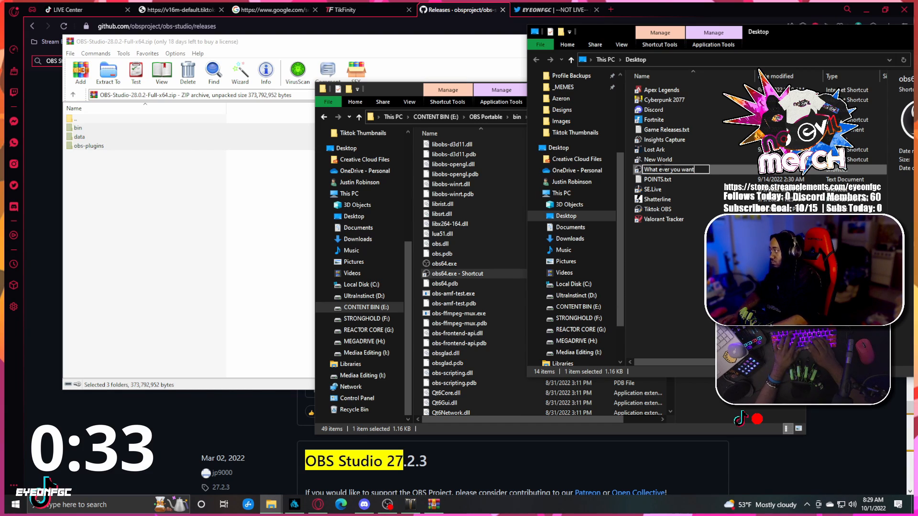
{"action": "key", "text": "Return"}
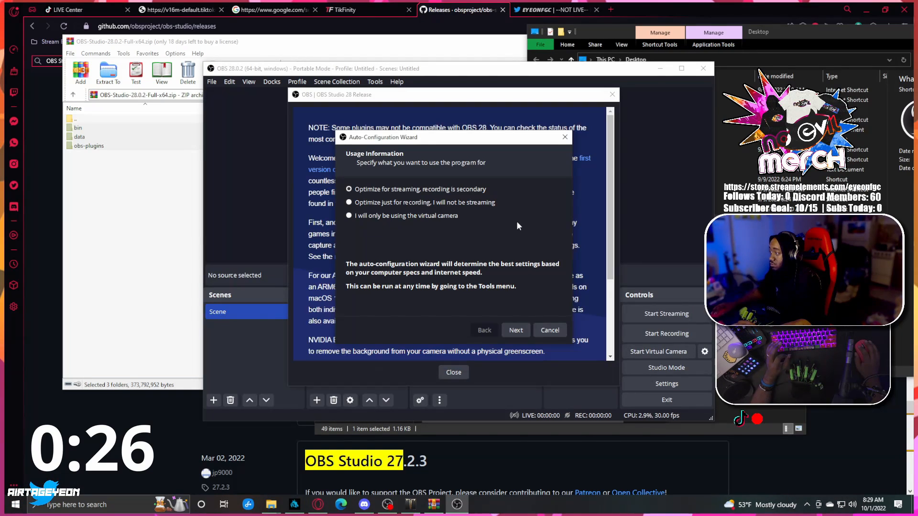
- Dismiss the auto-configuration wizard and the release notes in the new portable OBS, and close the program
{"action": "left_click", "coordinate": [551, 331]}
{"action": "left_click", "coordinate": [453, 372]}
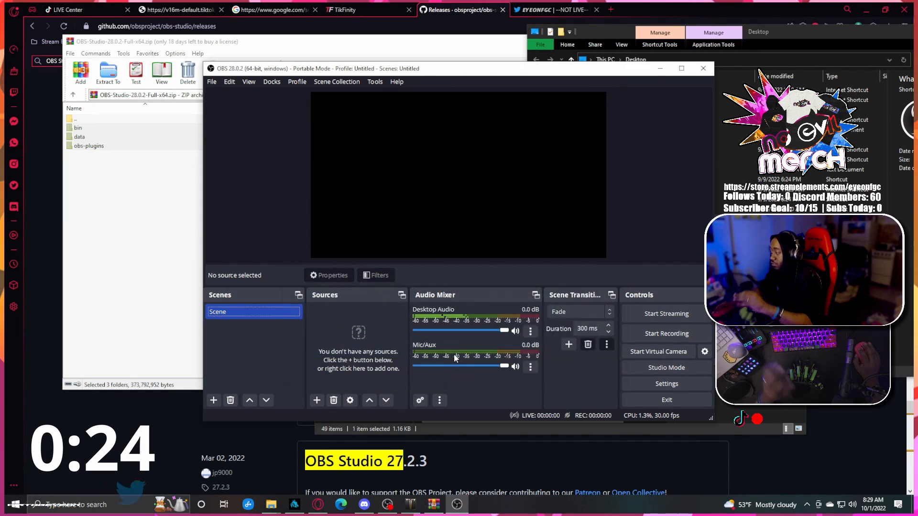
{"action": "left_click", "coordinate": [702, 68]}
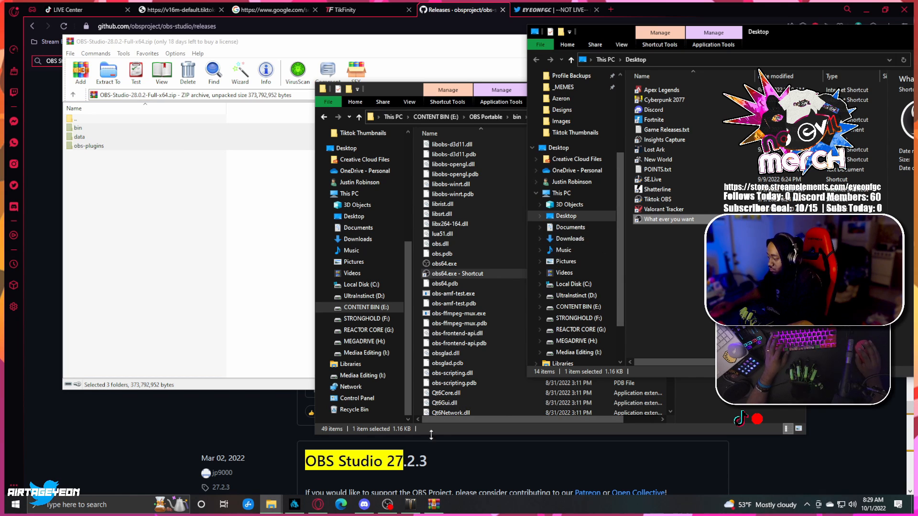
- Bring up the OBS window with the Twitch profile and open the portable OBS with the Vertical profile alongside it
{"action": "left_click", "coordinate": [387, 504]}
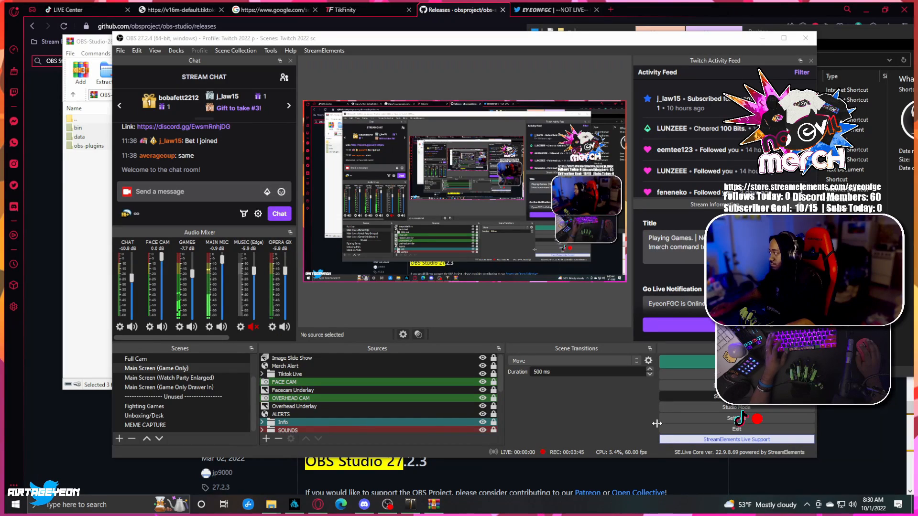
{"action": "left_click", "coordinate": [410, 504]}
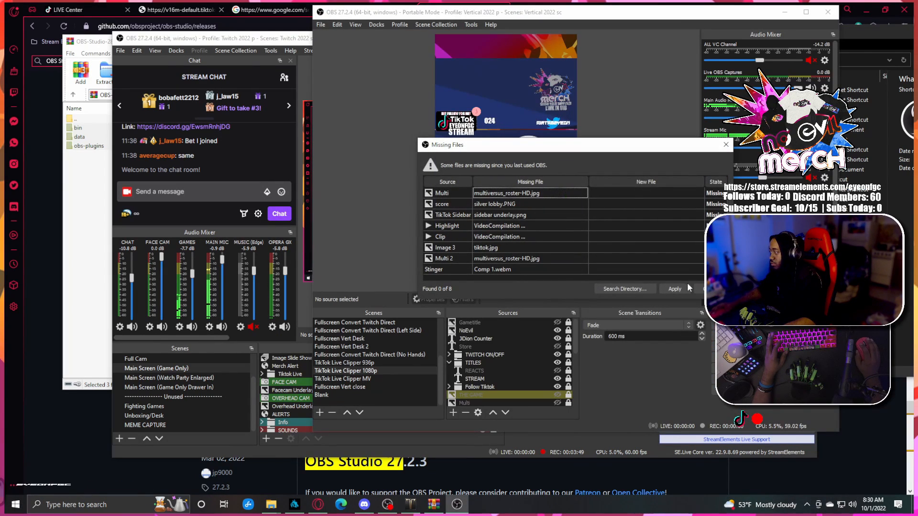
- Dismiss the missing files list and move the portable OBS window beside the Twitch OBS window
{"action": "left_click", "coordinate": [687, 288]}
{"action": "left_click_drag", "start_coordinate": [641, 17], "coordinate": [341, 38]}
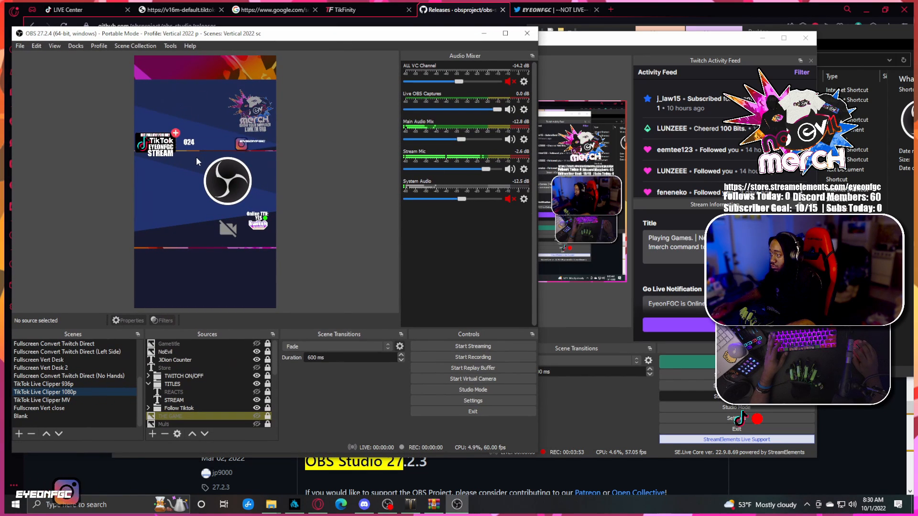
{"action": "left_click", "coordinate": [183, 284]}
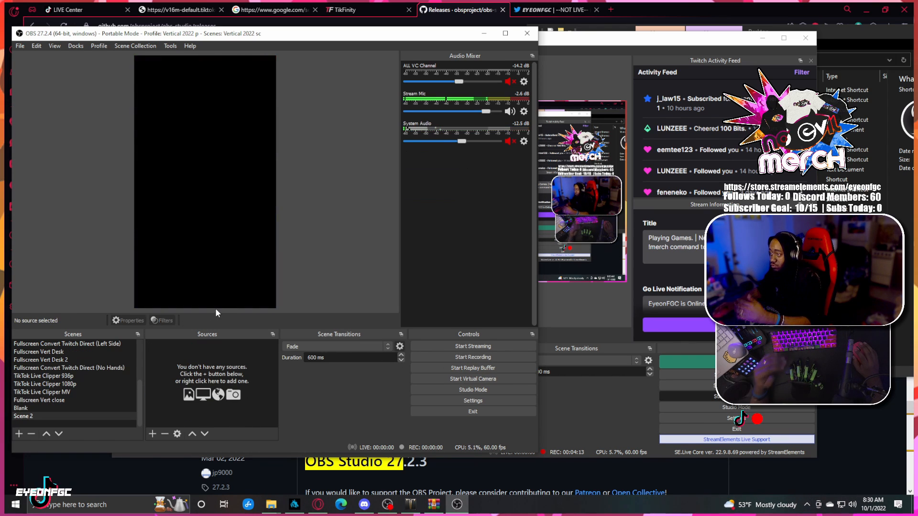
- Add a new Video Capture Device source to Scene 2 with OBS Virtual Camera as its device
{"action": "right_click", "coordinate": [243, 394]}
{"action": "mouse_move", "coordinate": [294, 400]}
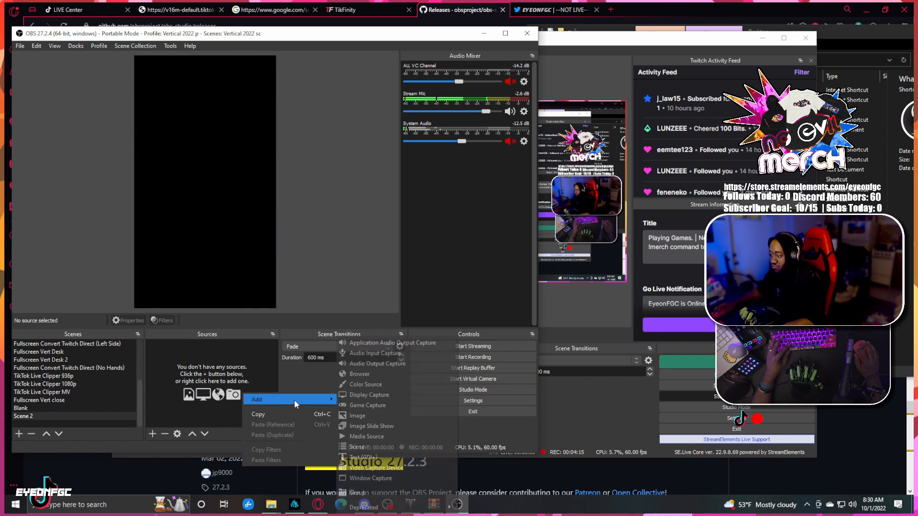
{"action": "left_click", "coordinate": [358, 471]}
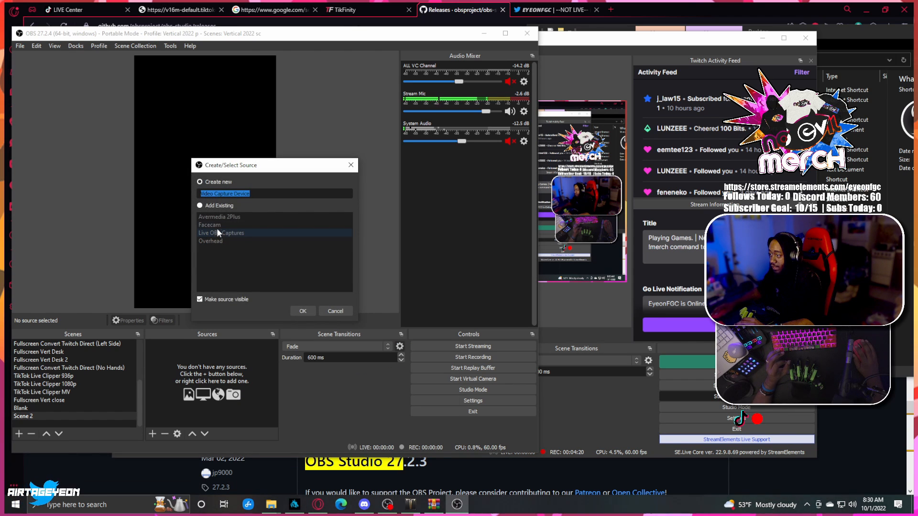
{"action": "left_click", "coordinate": [302, 311]}
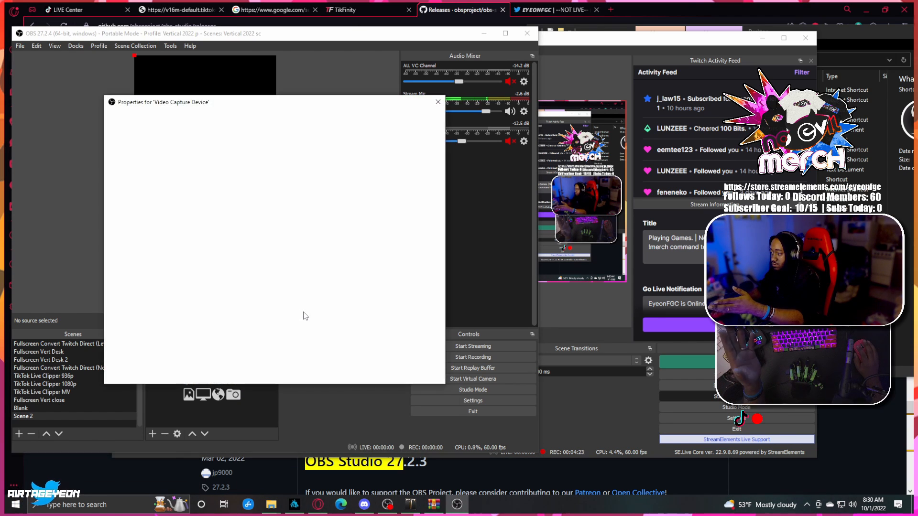
{"action": "left_click", "coordinate": [193, 305]}
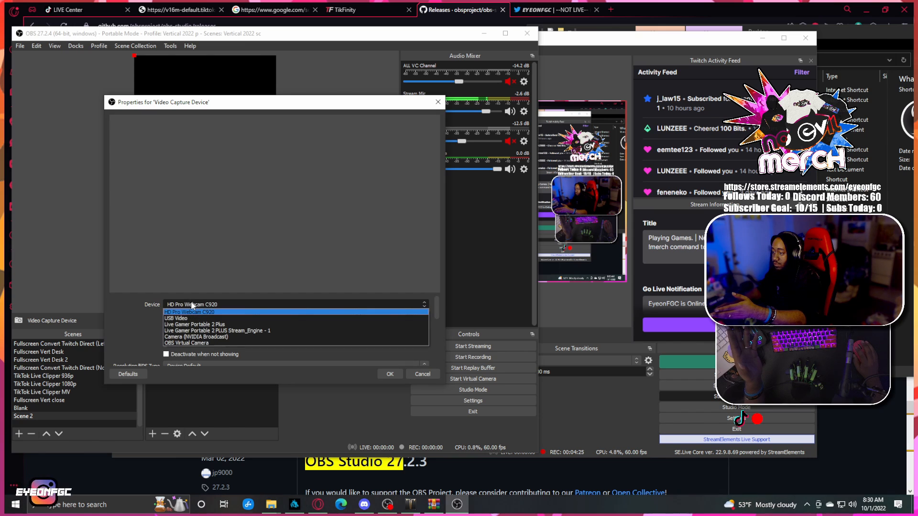
{"action": "left_click", "coordinate": [183, 343]}
{"action": "left_click", "coordinate": [390, 371]}
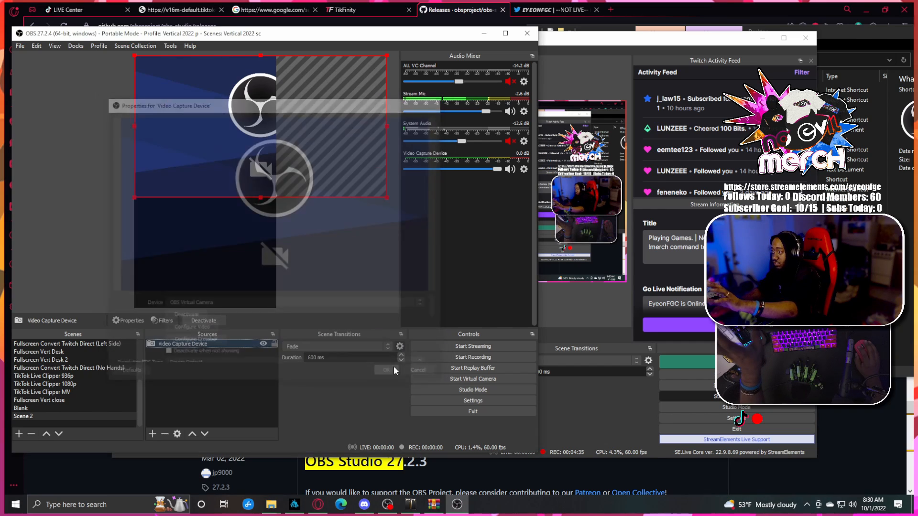
- Scale the capture down to the canvas width, center it vertically, and paste two copies of the source into Scene 2
{"action": "left_click_drag", "start_coordinate": [388, 125], "coordinate": [276, 95]}
{"action": "left_click_drag", "start_coordinate": [218, 110], "coordinate": [204, 175]}
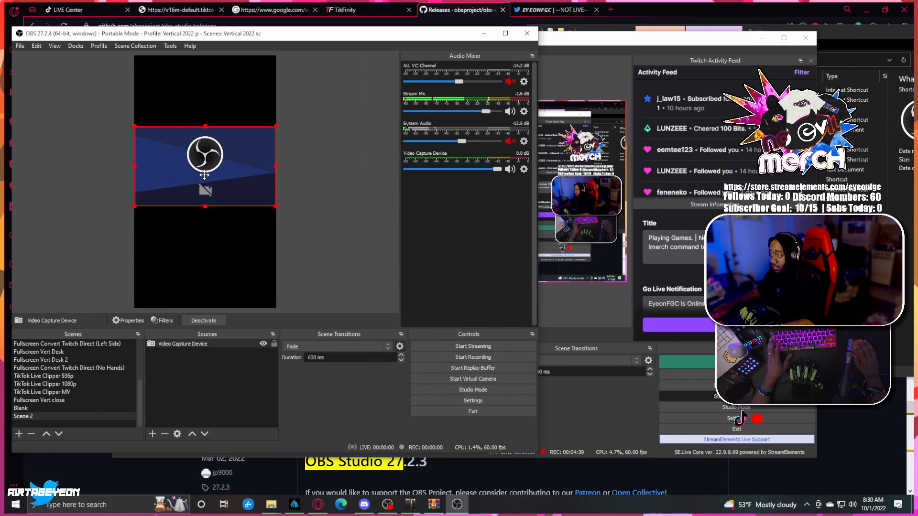
{"action": "right_click", "coordinate": [195, 343]}
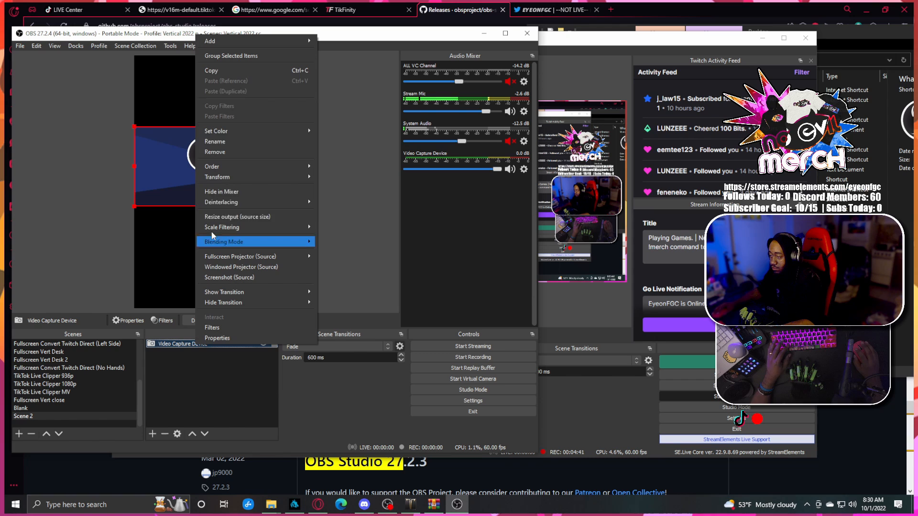
{"action": "left_click", "coordinate": [205, 72]}
{"action": "right_click", "coordinate": [177, 384]}
{"action": "left_click", "coordinate": [194, 411]}
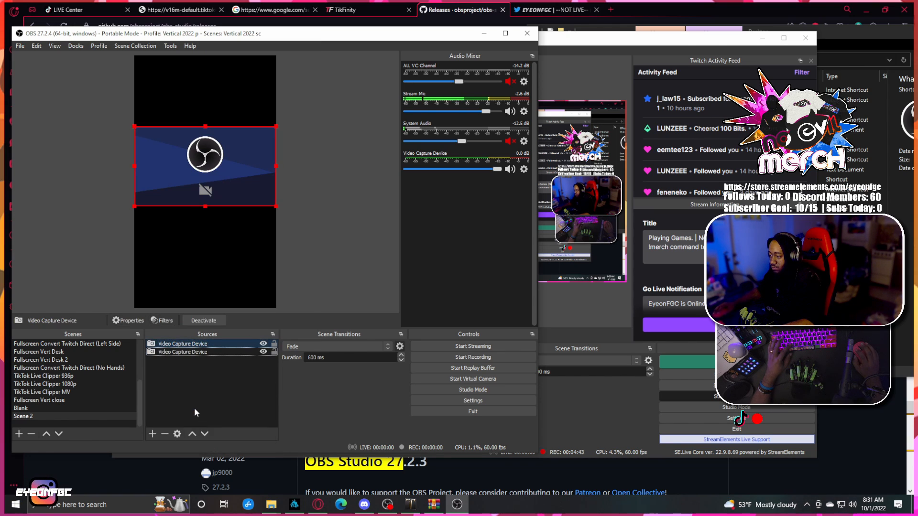
{"action": "right_click", "coordinate": [177, 383]}
{"action": "left_click", "coordinate": [197, 414]}
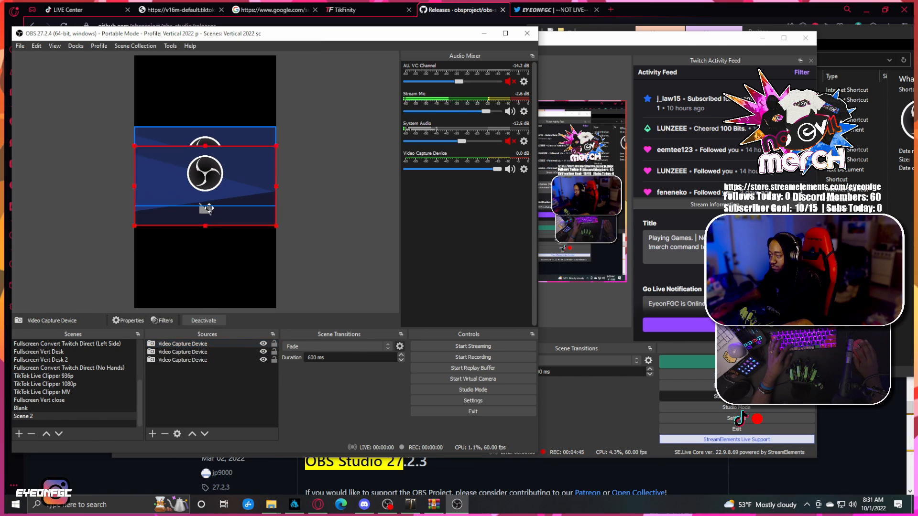
- Arrange the three video captures in a vertical stack filling the portrait canvas
{"action": "left_click_drag", "start_coordinate": [210, 172], "coordinate": [210, 269]}
{"action": "left_click_drag", "start_coordinate": [213, 181], "coordinate": [213, 100]}
{"action": "left_click_drag", "start_coordinate": [213, 159], "coordinate": [212, 172]}
{"action": "left_click_drag", "start_coordinate": [225, 95], "coordinate": [225, 103]}
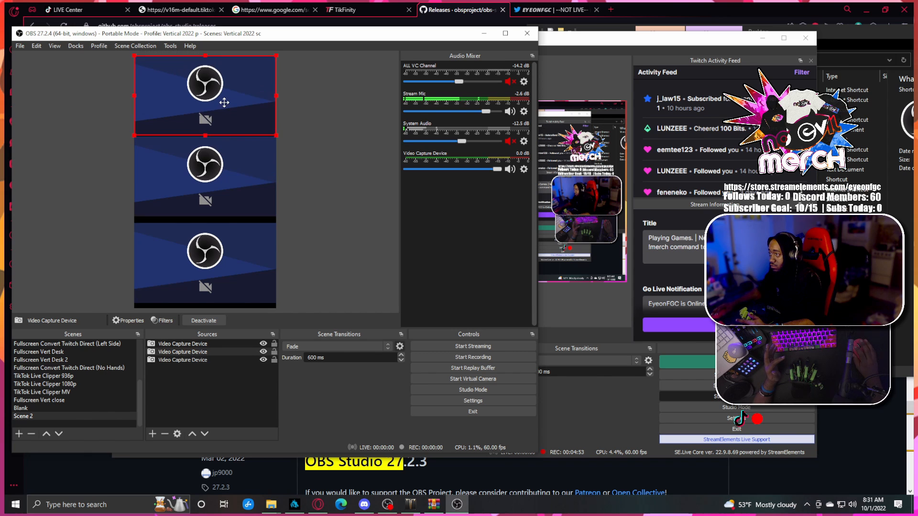
{"action": "left_click_drag", "start_coordinate": [220, 236], "coordinate": [224, 241]}
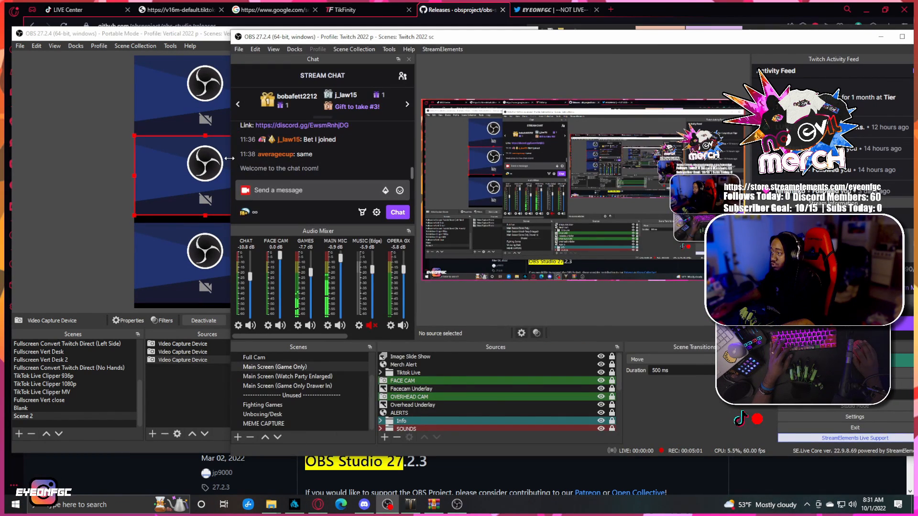
- Place a narrowed Twitch OBS window beside the portable OBS and start its virtual camera
{"action": "left_click_drag", "start_coordinate": [230, 157], "coordinate": [505, 158]}
{"action": "left_click_drag", "start_coordinate": [658, 40], "coordinate": [540, 38]}
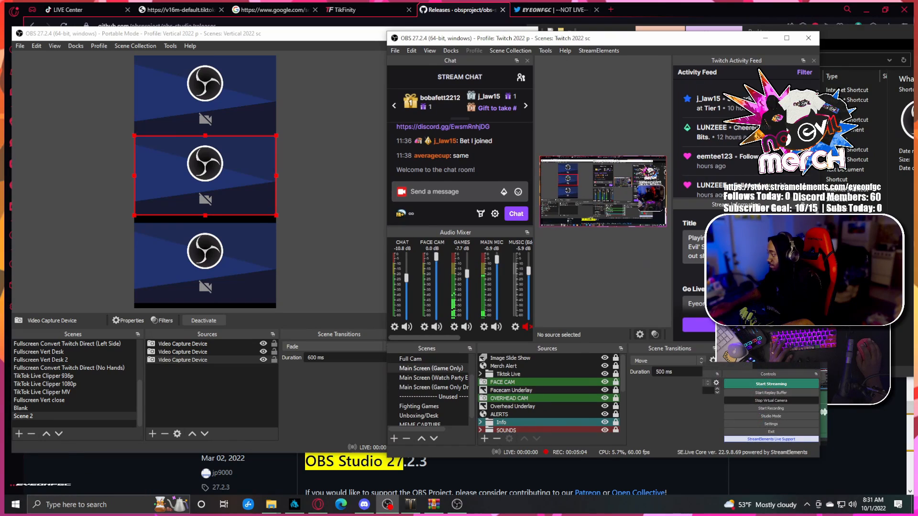
{"action": "left_click", "coordinate": [770, 385]}
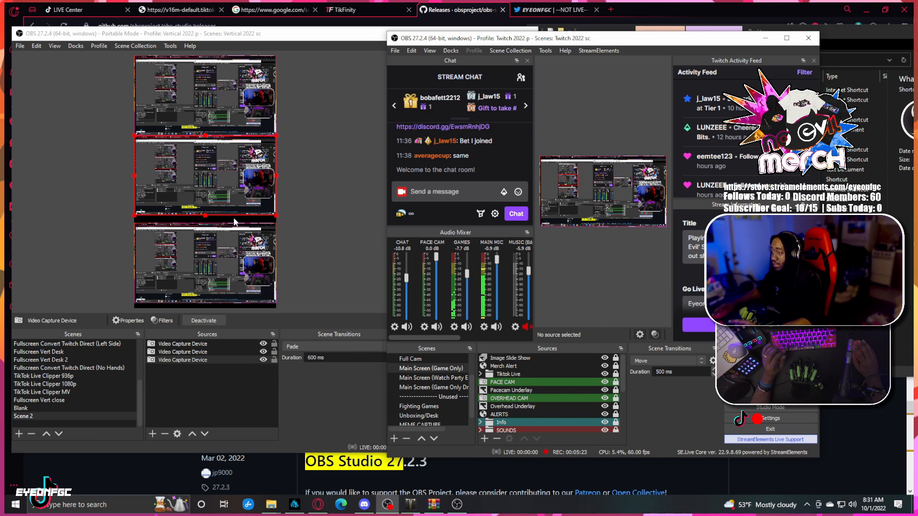
- Preview the TikTok Live Clipper 1080p scene in the portable OBS and stop the Twitch OBS virtual camera
{"action": "left_click", "coordinate": [56, 384]}
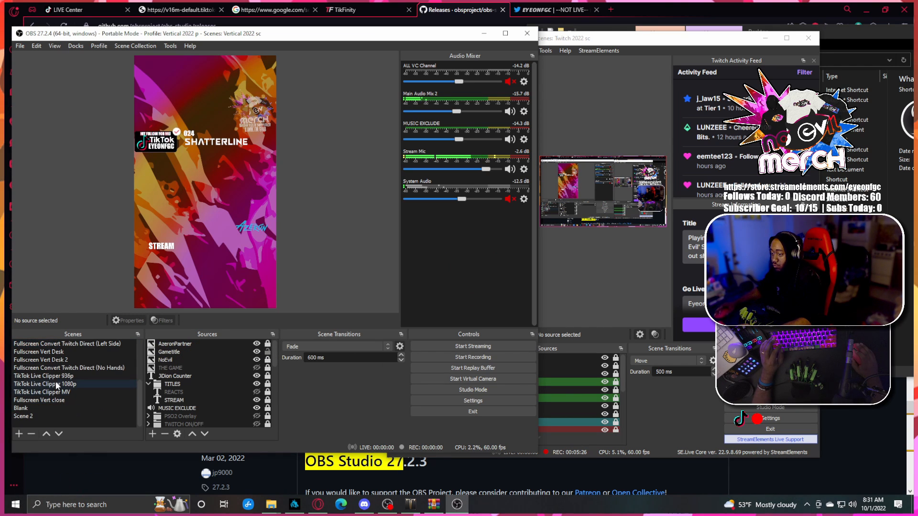
{"action": "left_click", "coordinate": [56, 384]}
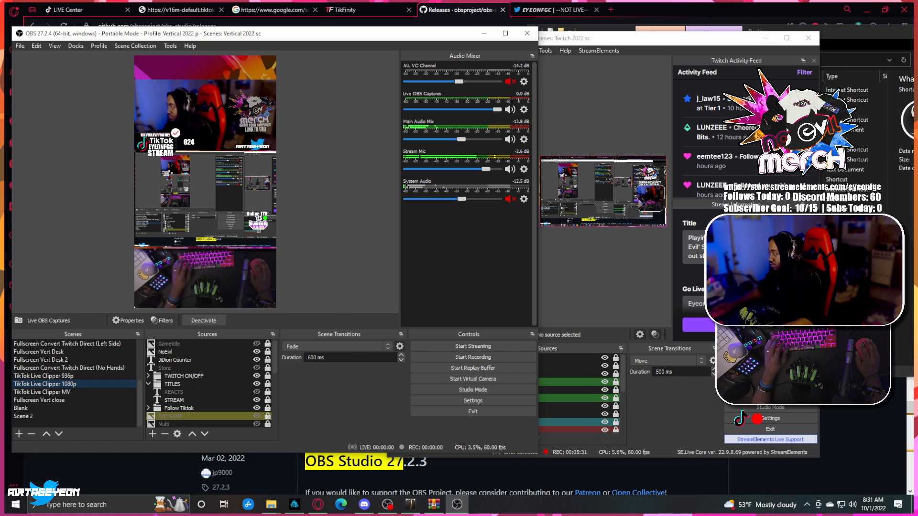
{"action": "key", "text": "alt+Tab"}
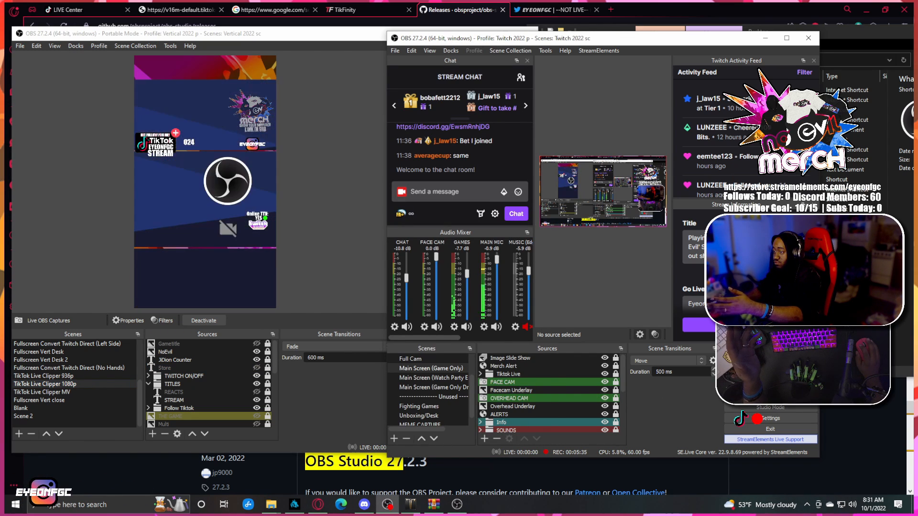
- Return the portable OBS to Scene 2 and restart the virtual camera in the Twitch OBS
{"action": "left_click", "coordinate": [39, 416]}
{"action": "left_click", "coordinate": [204, 107]}
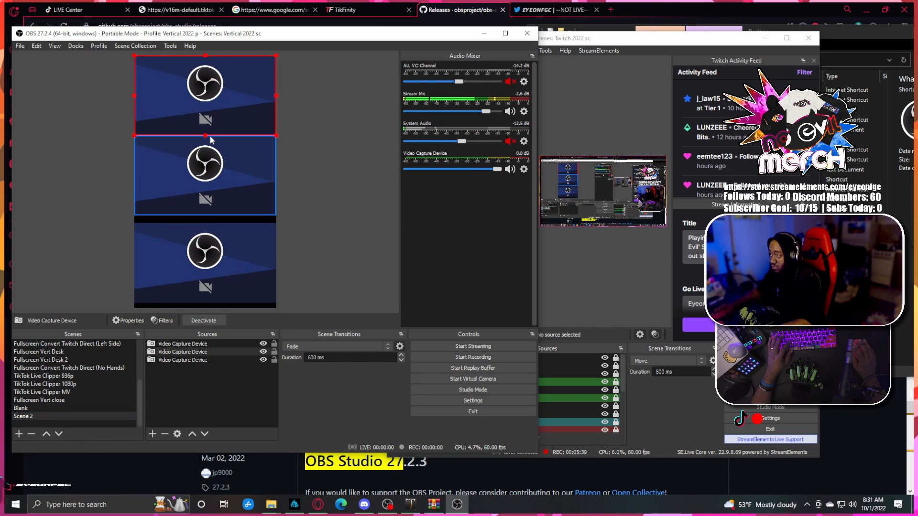
{"action": "left_click", "coordinate": [770, 397]}
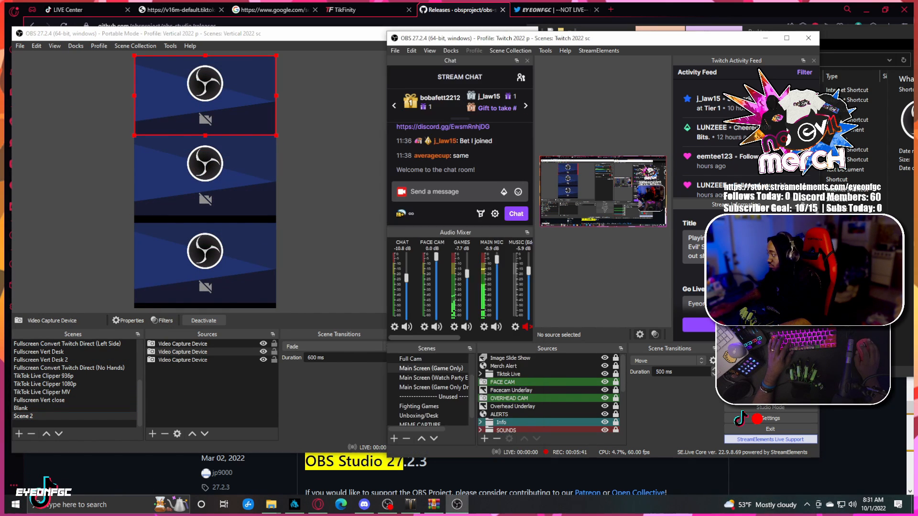
- Crop the middle capture down to the face cam region and enlarge it within the middle of the canvas
{"action": "left_click", "coordinate": [140, 180]}
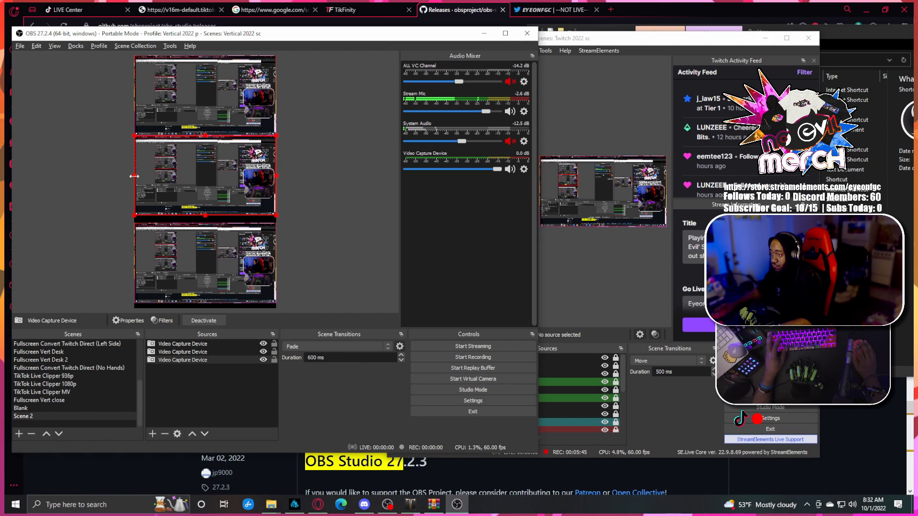
{"action": "left_click_drag", "start_coordinate": [134, 177], "coordinate": [261, 168]}
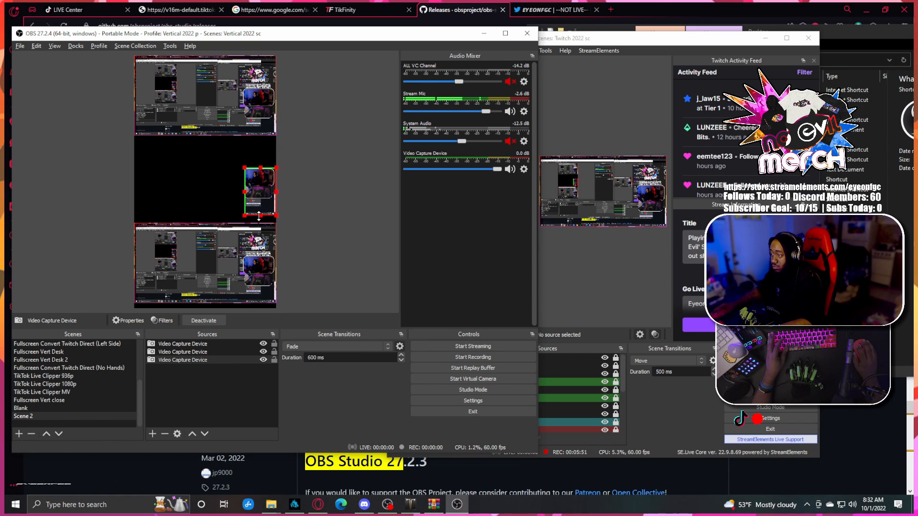
{"action": "mouse_move", "coordinate": [259, 216]}
{"action": "left_mouse_down"}
{"action": "mouse_move", "coordinate": [260, 186]}
{"action": "mouse_move", "coordinate": [182, 160]}
{"action": "mouse_move", "coordinate": [270, 220]}
{"action": "left_mouse_up"}
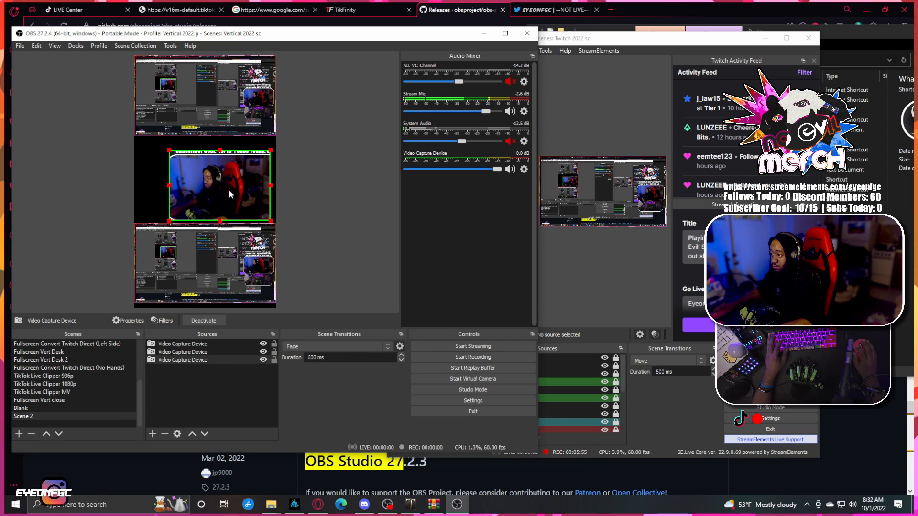
{"action": "left_click_drag", "start_coordinate": [228, 189], "coordinate": [204, 144]}
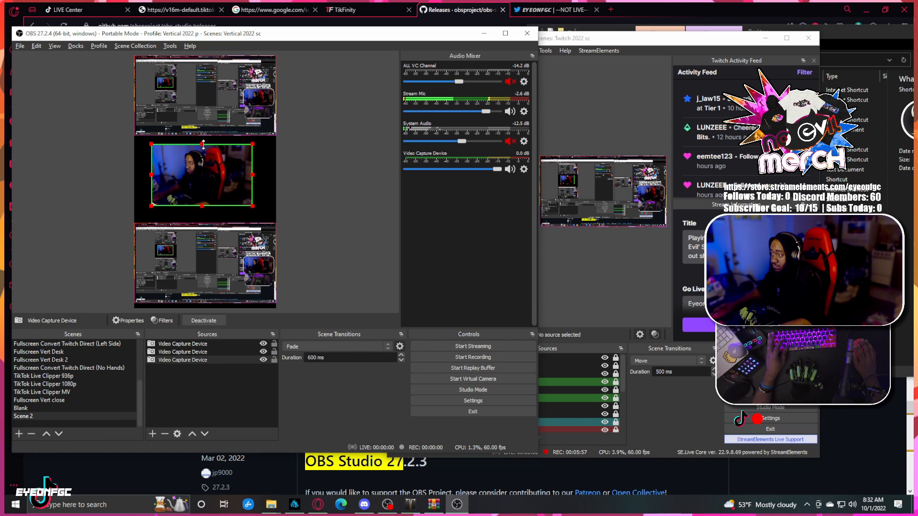
- Swap the face cam crop with the full capture at the canvas top, and enlarge the face cam to the full canvas width
{"action": "left_click_drag", "start_coordinate": [200, 185], "coordinate": [182, 94]}
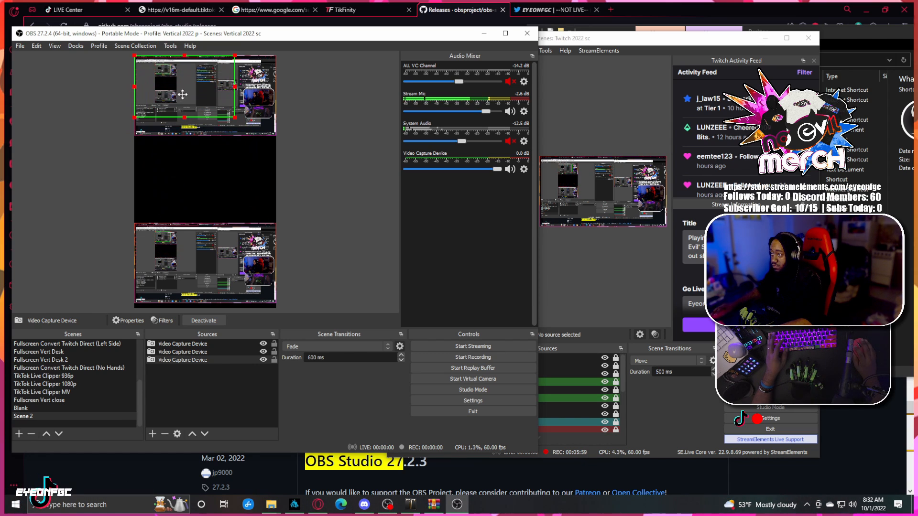
{"action": "left_click_drag", "start_coordinate": [248, 129], "coordinate": [262, 209]}
{"action": "left_click", "coordinate": [236, 112]}
{"action": "left_click_drag", "start_coordinate": [256, 130], "coordinate": [279, 150]}
{"action": "left_click_drag", "start_coordinate": [229, 116], "coordinate": [216, 102]}
{"action": "right_click", "coordinate": [225, 114]}
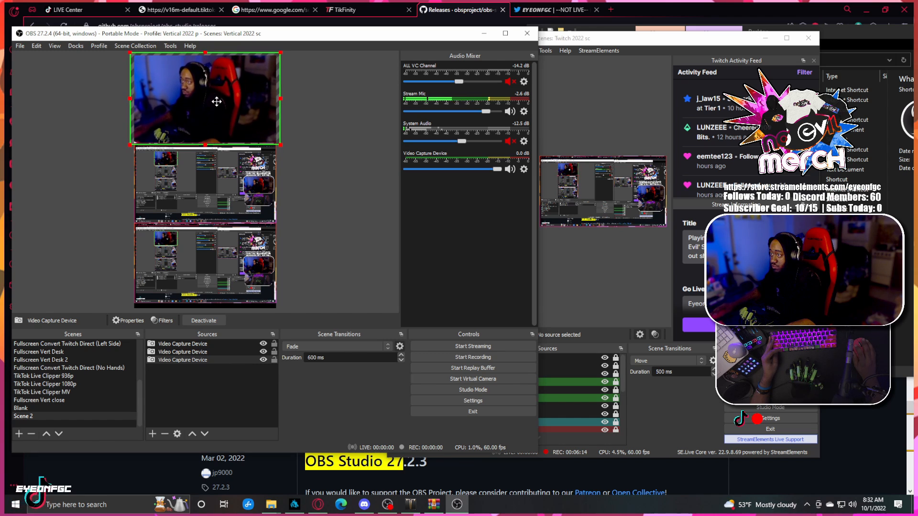
{"action": "left_click", "coordinate": [362, 167]}
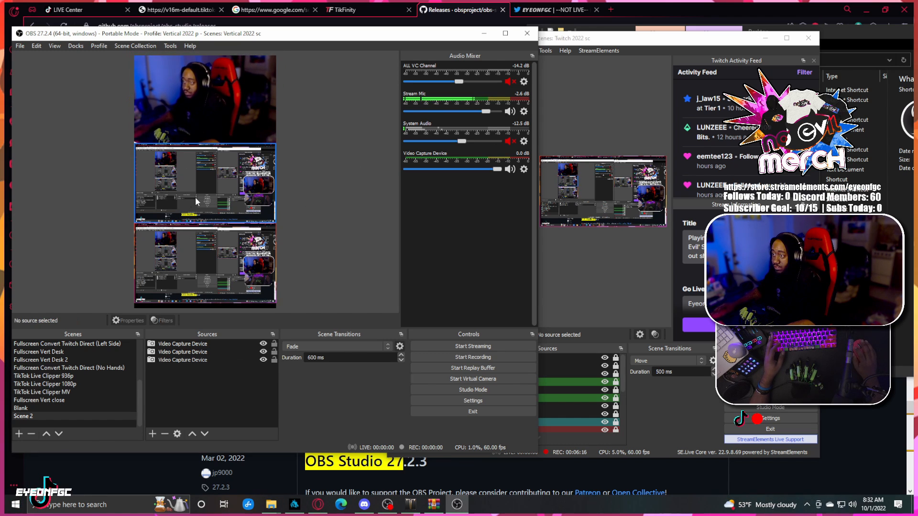
- Crop the right side of the middle capture to cut out the camera overlays
{"action": "left_click", "coordinate": [230, 215]}
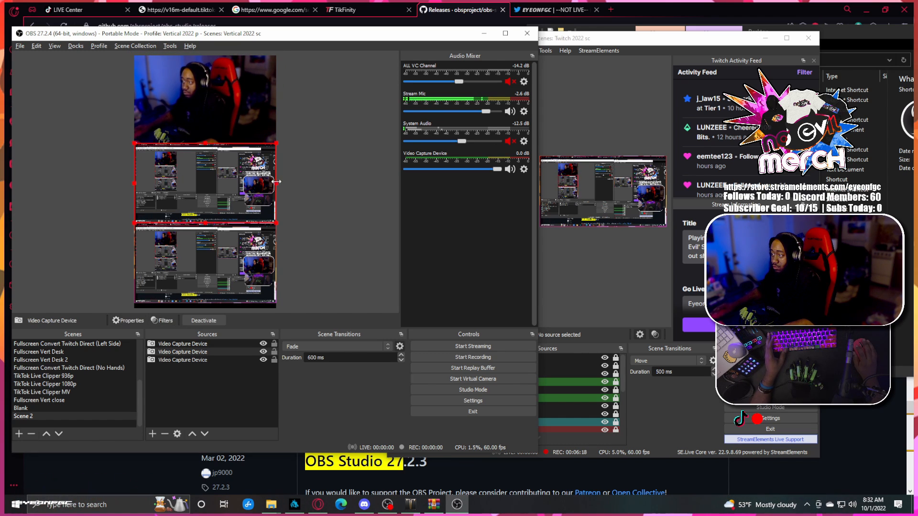
{"action": "mouse_move", "coordinate": [276, 183]}
{"action": "left_mouse_down"}
{"action": "mouse_move", "coordinate": [241, 179]}
{"action": "mouse_move", "coordinate": [277, 177]}
{"action": "left_mouse_up"}
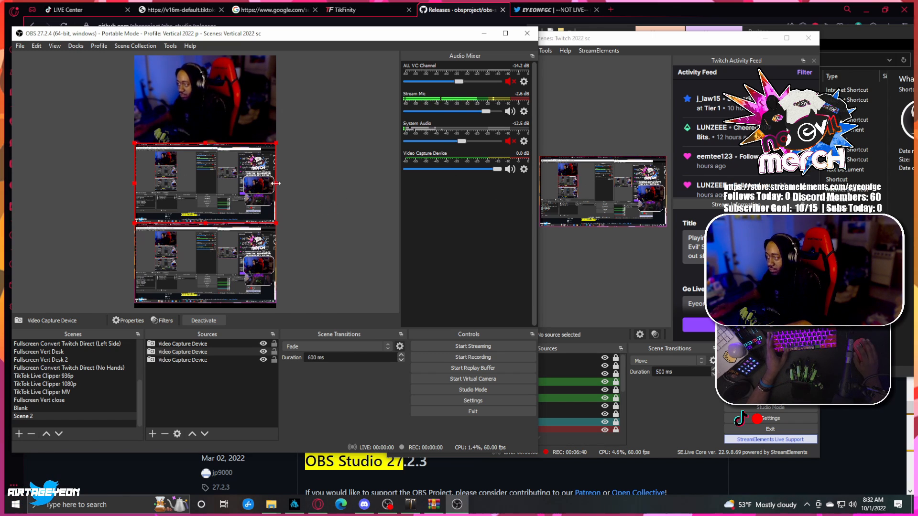
{"action": "left_click_drag", "start_coordinate": [272, 184], "coordinate": [244, 184]}
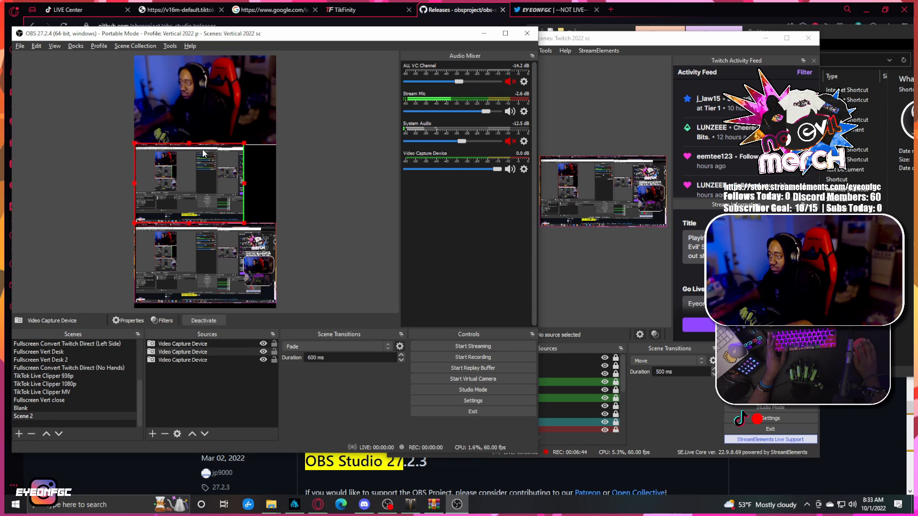
- Enlarge the cropped middle capture to the canvas width and crop its top and bottom edges to fit below the face cam
{"action": "left_click_drag", "start_coordinate": [197, 178], "coordinate": [193, 168]}
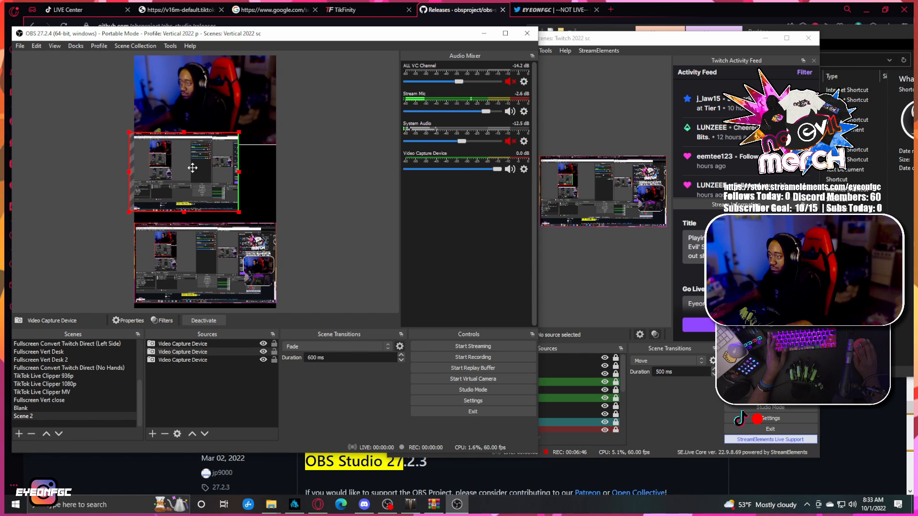
{"action": "left_click_drag", "start_coordinate": [239, 212], "coordinate": [278, 239]}
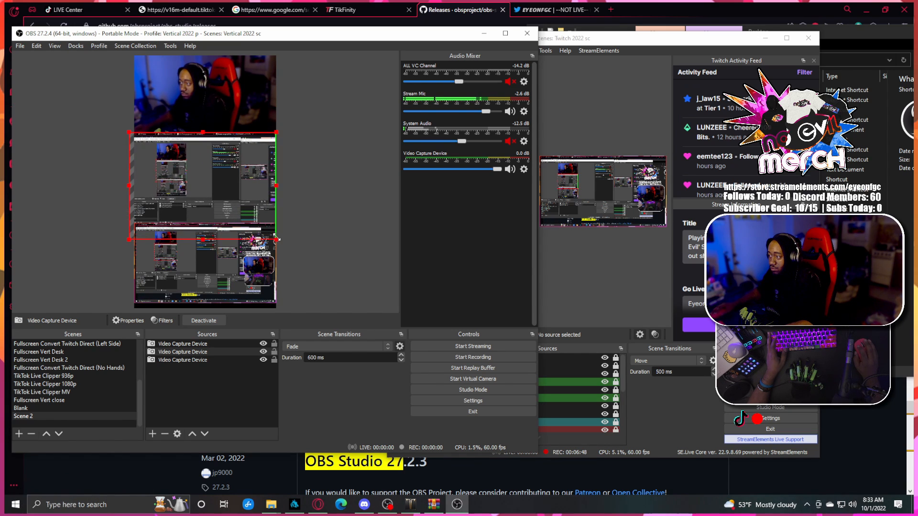
{"action": "left_click_drag", "start_coordinate": [230, 189], "coordinate": [235, 194]}
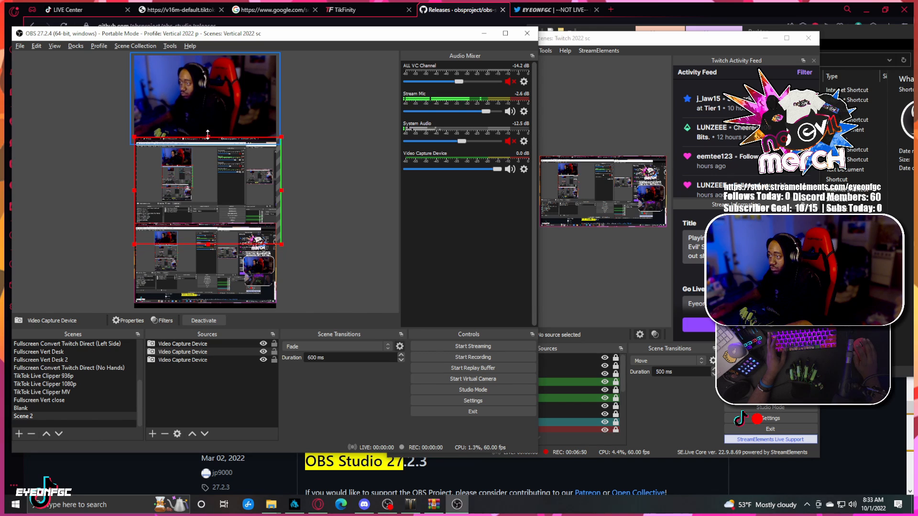
{"action": "left_click_drag", "start_coordinate": [207, 135], "coordinate": [207, 143]}
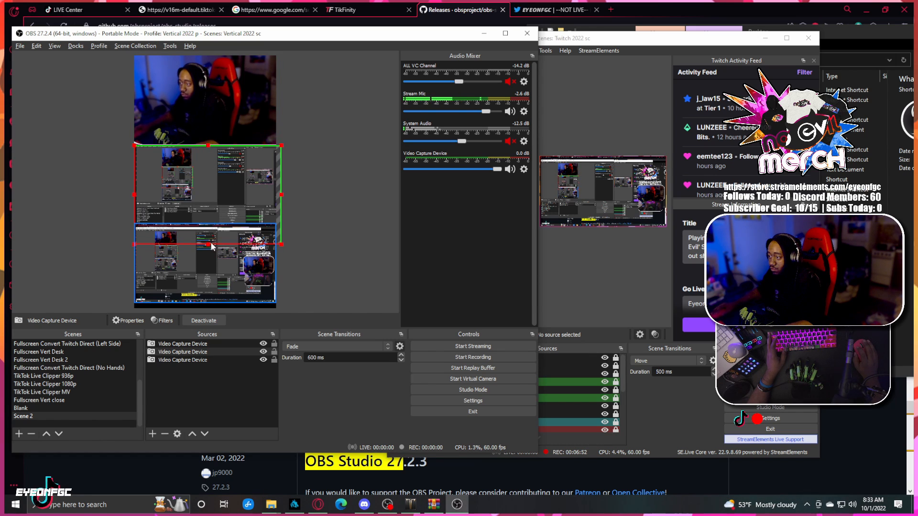
{"action": "left_click_drag", "start_coordinate": [209, 244], "coordinate": [206, 229]}
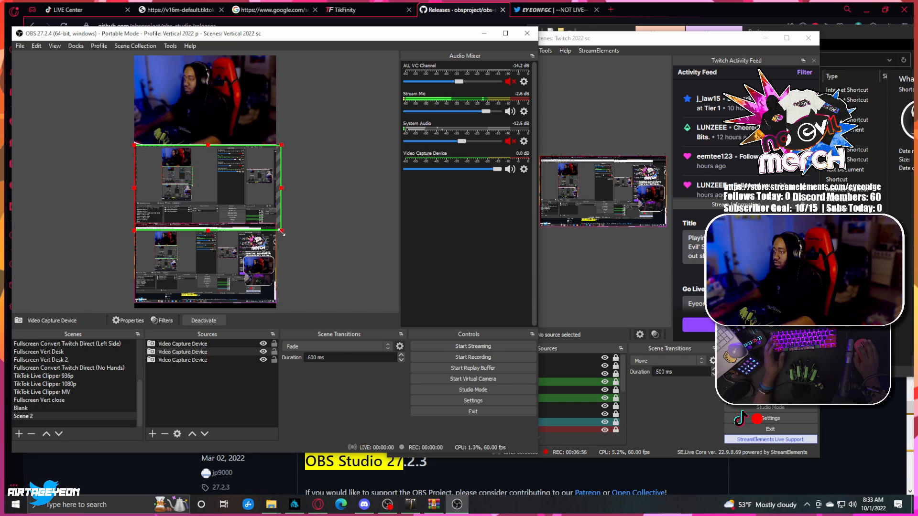
- Fit the middle capture to the canvas width below the face cam and uncrop more of its top and bottom edges
{"action": "left_click_drag", "start_coordinate": [281, 231], "coordinate": [276, 229]}
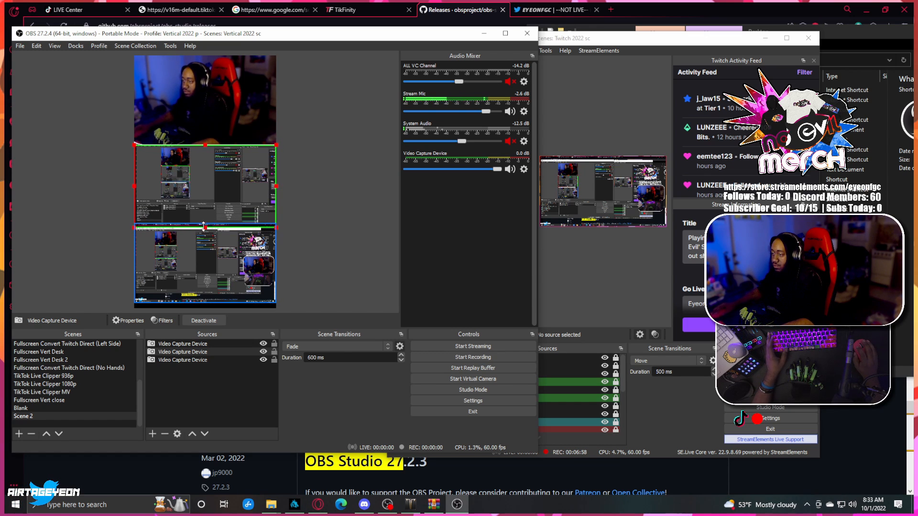
{"action": "left_click_drag", "start_coordinate": [205, 229], "coordinate": [206, 246]}
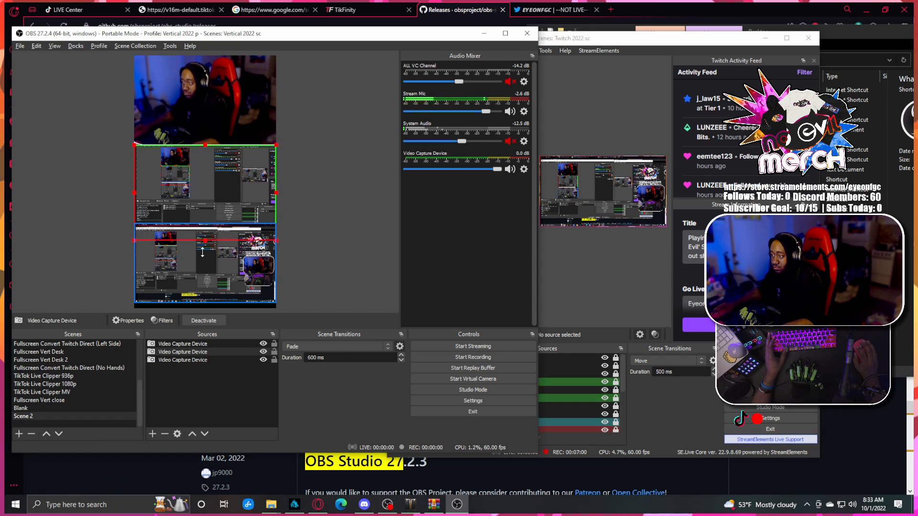
{"action": "left_click_drag", "start_coordinate": [206, 144], "coordinate": [208, 126]}
{"action": "left_click_drag", "start_coordinate": [226, 195], "coordinate": [226, 203]}
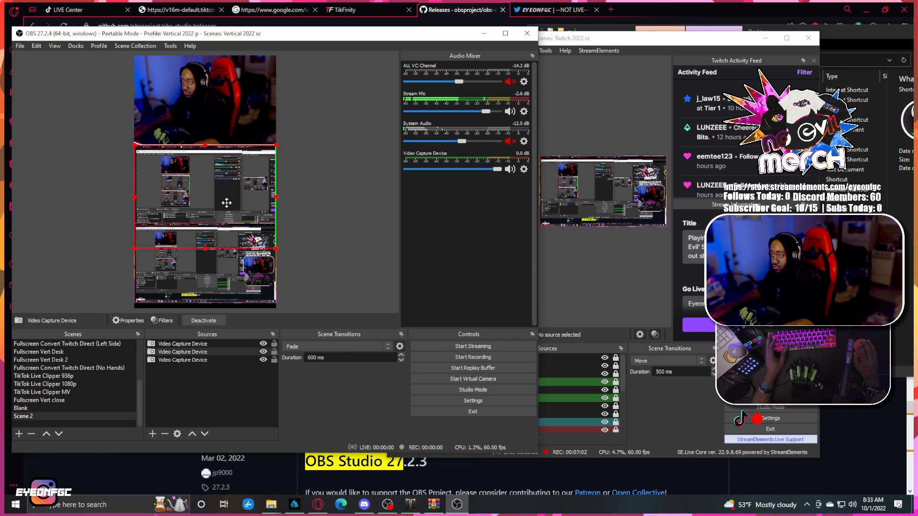
- Crop the lower full capture on the canvas down to the hand cam region
{"action": "left_click", "coordinate": [222, 269]}
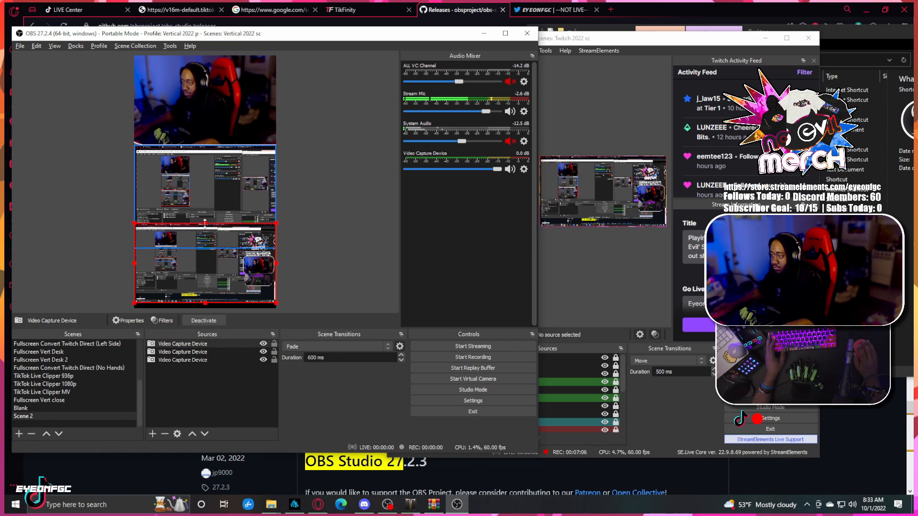
{"action": "left_click_drag", "start_coordinate": [205, 225], "coordinate": [204, 253]}
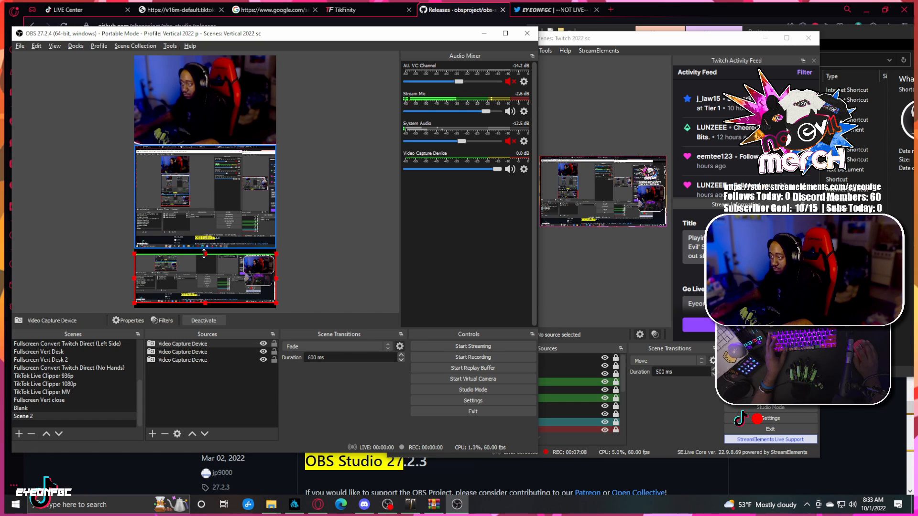
{"action": "left_click_drag", "start_coordinate": [141, 281], "coordinate": [236, 275]}
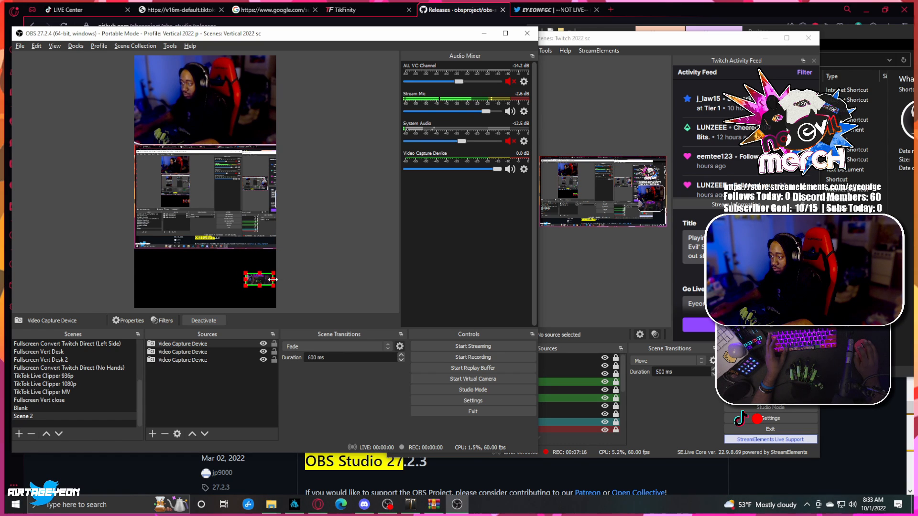
- Enlarge the hand cam crop to the full canvas width and place it at the canvas bottom beneath the middle capture
{"action": "left_click_drag", "start_coordinate": [259, 279], "coordinate": [229, 310]}
{"action": "mouse_move", "coordinate": [194, 272]}
{"action": "left_mouse_down"}
{"action": "mouse_move", "coordinate": [205, 273]}
{"action": "mouse_move", "coordinate": [186, 271]}
{"action": "left_mouse_up"}
{"action": "mouse_move", "coordinate": [243, 282]}
{"action": "left_mouse_down"}
{"action": "mouse_move", "coordinate": [272, 287]}
{"action": "mouse_move", "coordinate": [227, 280]}
{"action": "mouse_move", "coordinate": [233, 275]}
{"action": "left_mouse_up"}
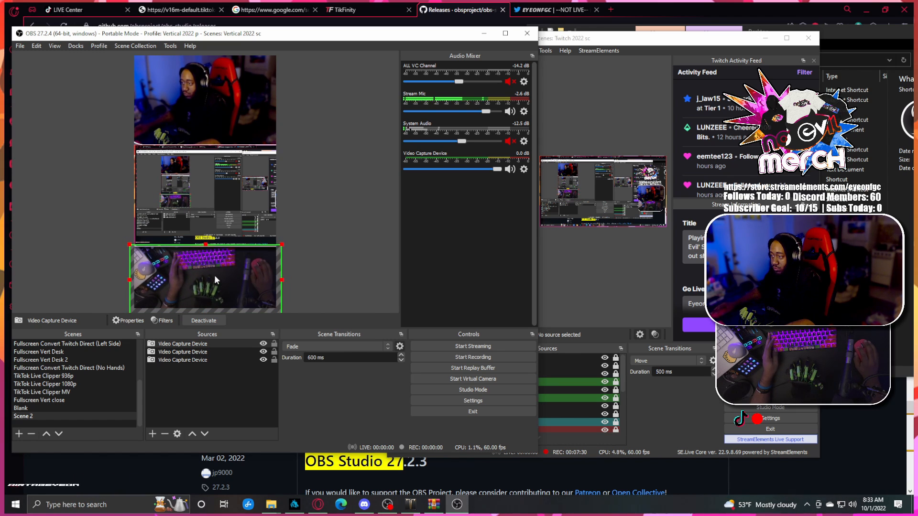
{"action": "left_click_drag", "start_coordinate": [215, 280], "coordinate": [215, 277]}
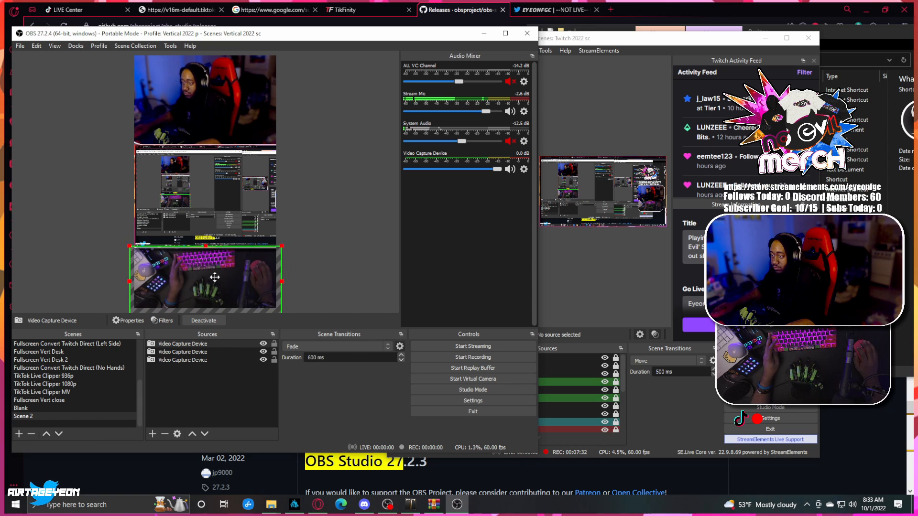
{"action": "left_click", "coordinate": [325, 126]}
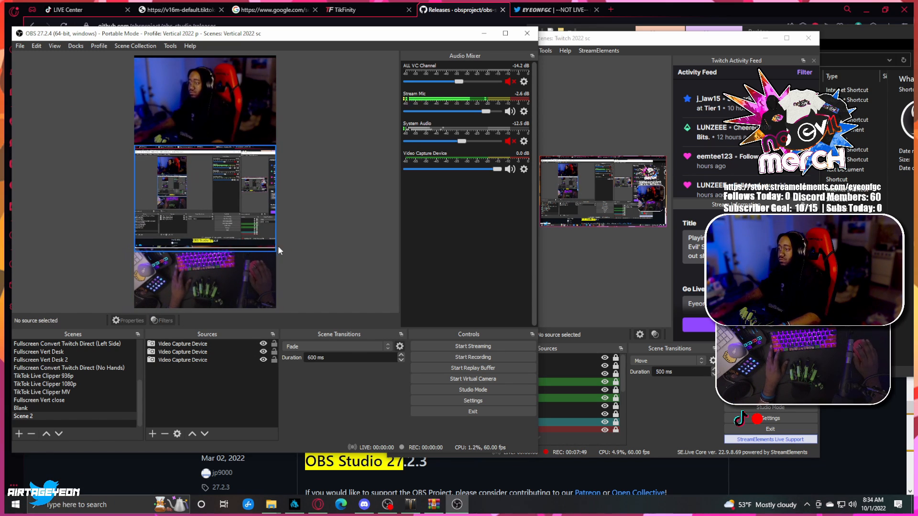
- Add an Image source to Scene 2 using NewCrystalBG_IG.png from the Stream Folder
{"action": "right_click", "coordinate": [172, 410]}
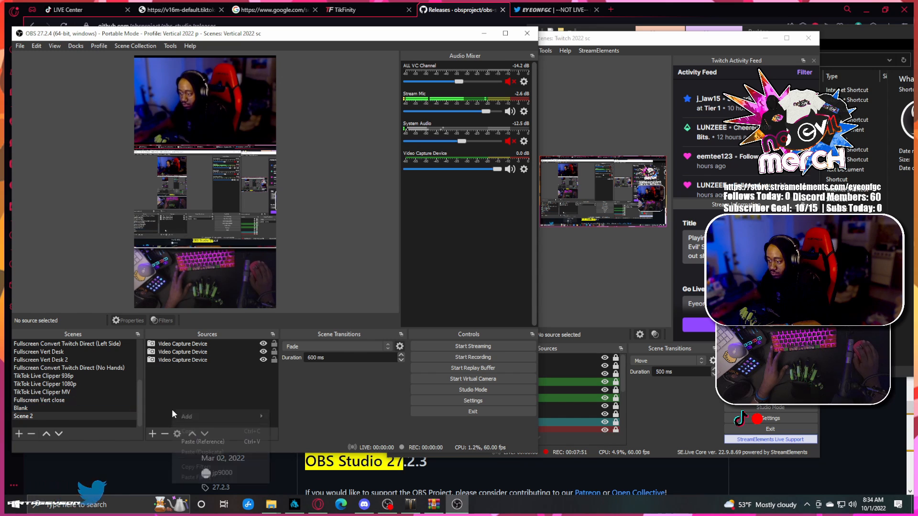
{"action": "mouse_move", "coordinate": [223, 418]}
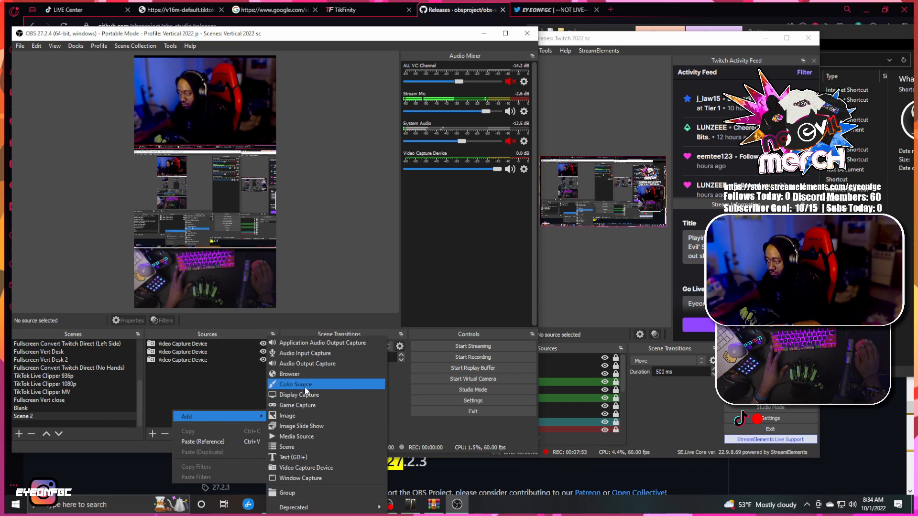
{"action": "left_click", "coordinate": [304, 420]}
{"action": "left_click", "coordinate": [340, 297]}
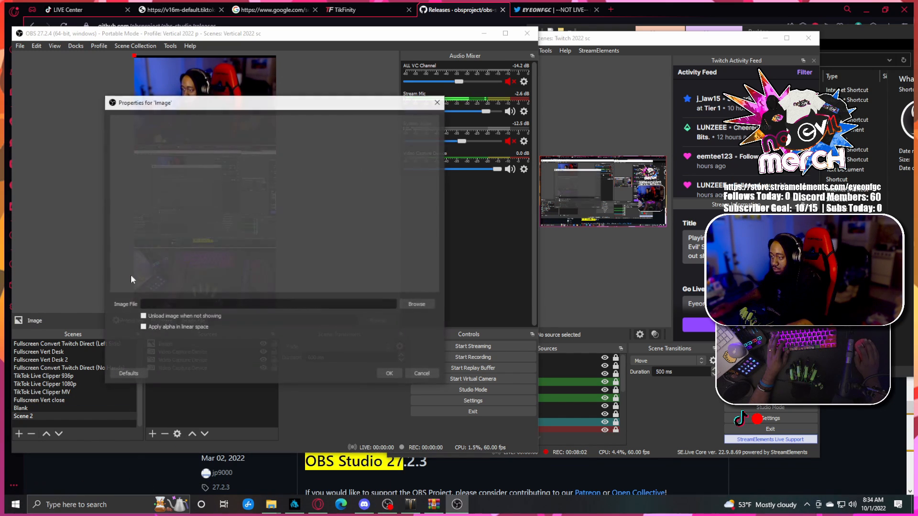
{"action": "left_click", "coordinate": [418, 306]}
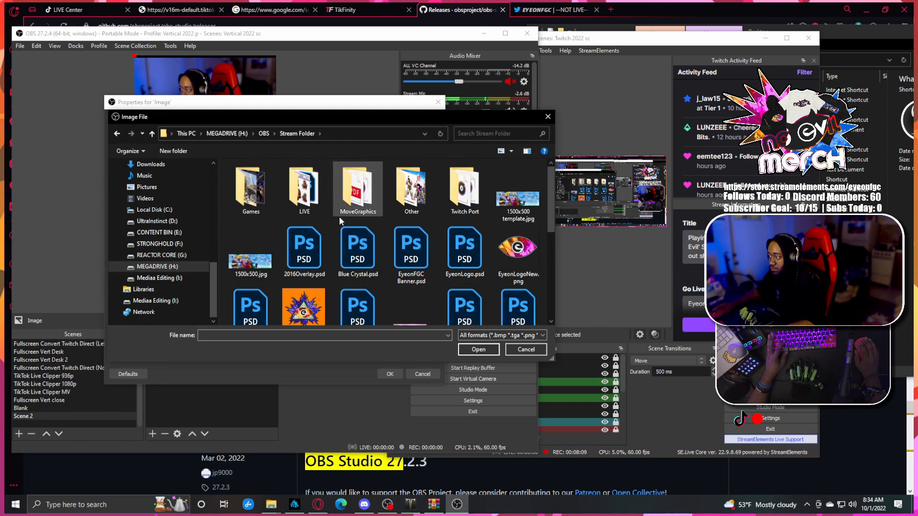
{"action": "scroll", "coordinate": [339, 230], "scroll_direction": "down", "scroll_amount": 5}
{"action": "left_click", "coordinate": [314, 255]}
{"action": "double_click", "coordinate": [314, 255]}
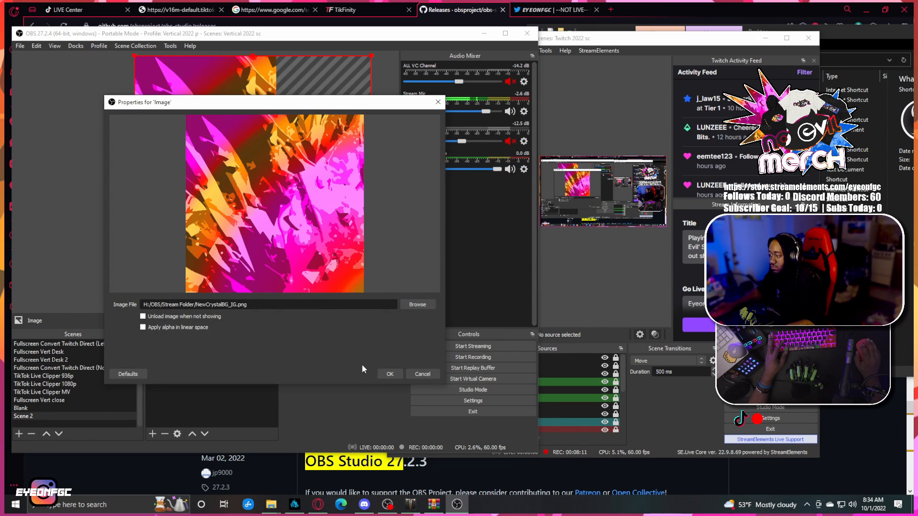
{"action": "left_click", "coordinate": [390, 374]}
- Enlarge the background image to cover the whole canvas and move it below the three video capture sources in the layer order
{"action": "left_click_drag", "start_coordinate": [333, 232], "coordinate": [259, 205]}
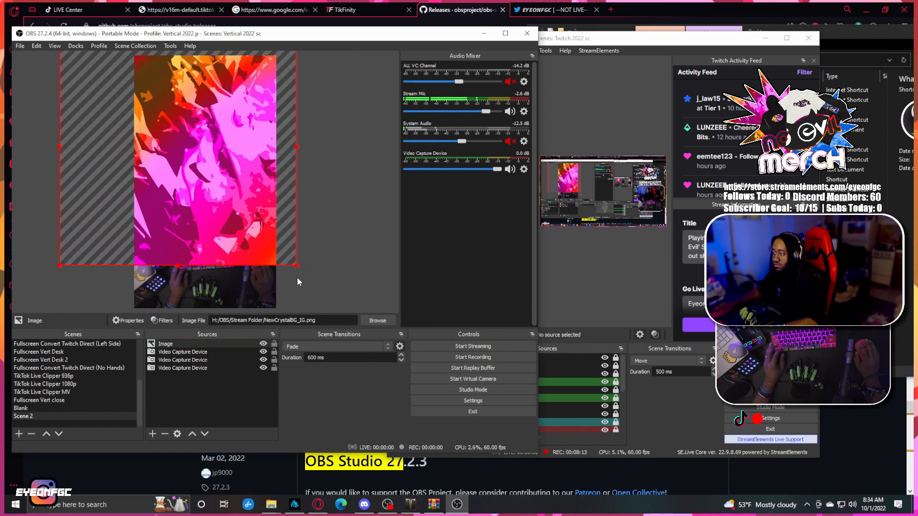
{"action": "left_click_drag", "start_coordinate": [296, 265], "coordinate": [388, 357]}
{"action": "left_click_drag", "start_coordinate": [346, 303], "coordinate": [348, 251]}
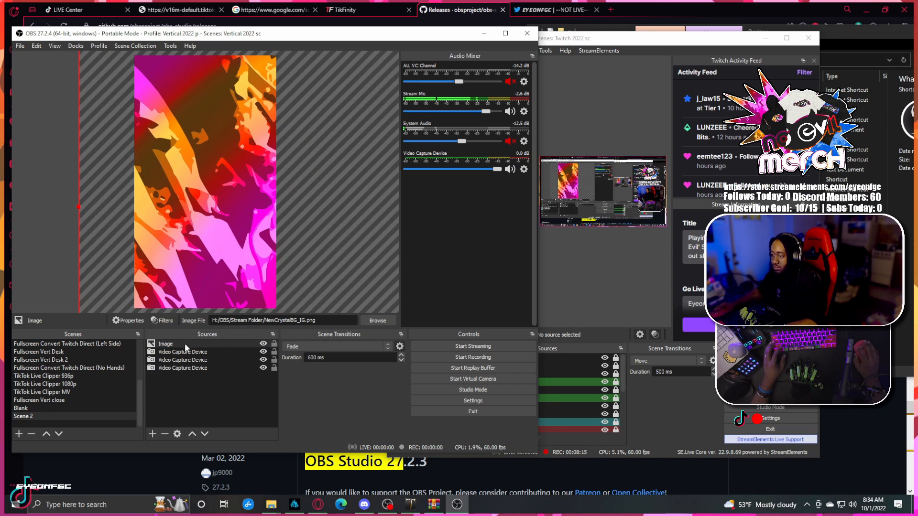
{"action": "left_click_drag", "start_coordinate": [185, 343], "coordinate": [181, 375]}
- Trim the bottom edge of the middle capture and move the hand cam up slightly so the background shows as thin borders
{"action": "left_click", "coordinate": [220, 210]}
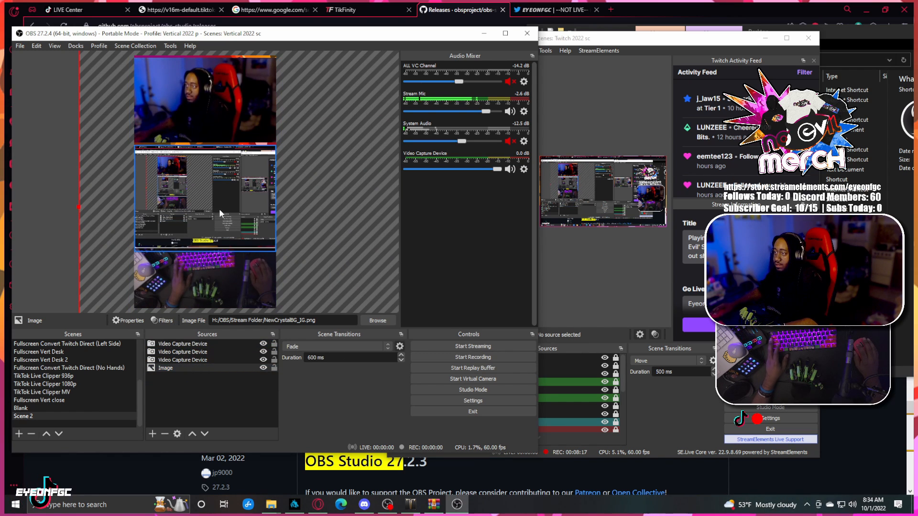
{"action": "left_click", "coordinate": [208, 223]}
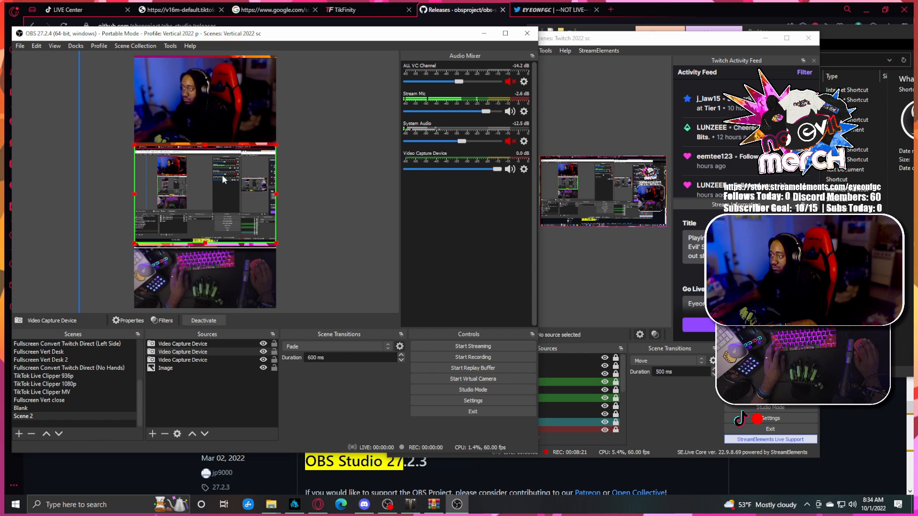
{"action": "left_click", "coordinate": [290, 165]}
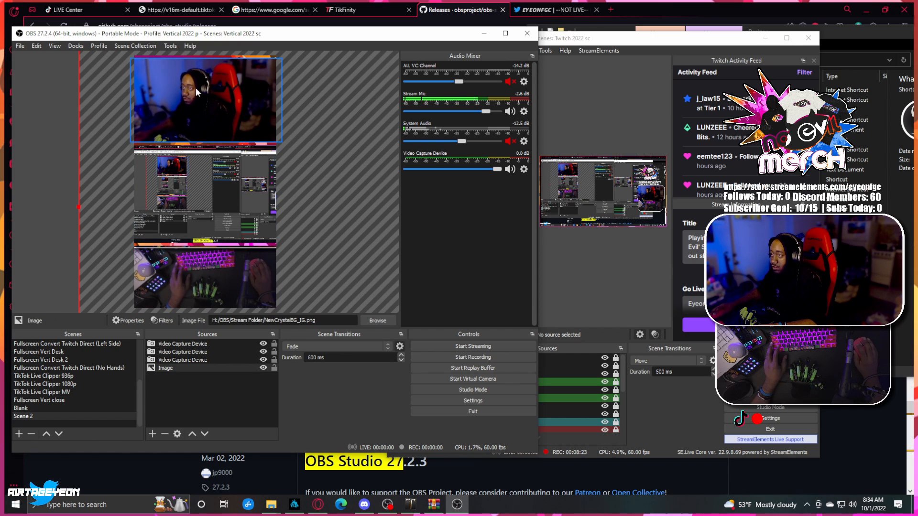
{"action": "left_click", "coordinate": [209, 253]}
{"action": "left_click_drag", "start_coordinate": [205, 248], "coordinate": [203, 262]}
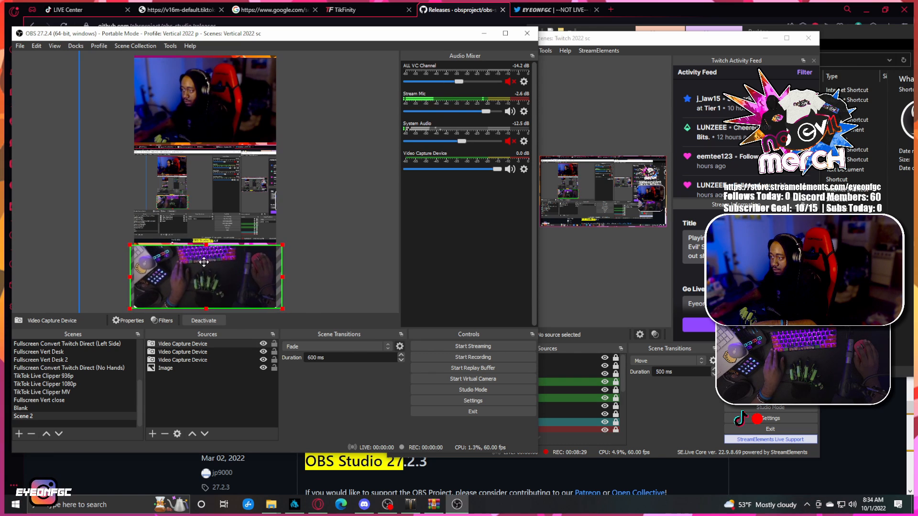
{"action": "left_click", "coordinate": [347, 157]}
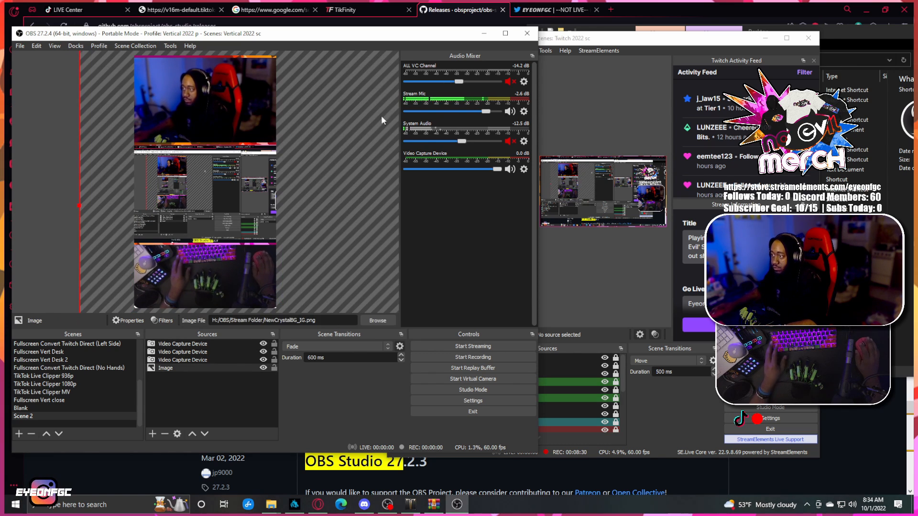
- Lock all four sources in Scene 2 and compare its layout with the TikTok Live Clipper 1080p scene
{"action": "left_click", "coordinate": [274, 344]}
{"action": "left_click", "coordinate": [274, 366]}
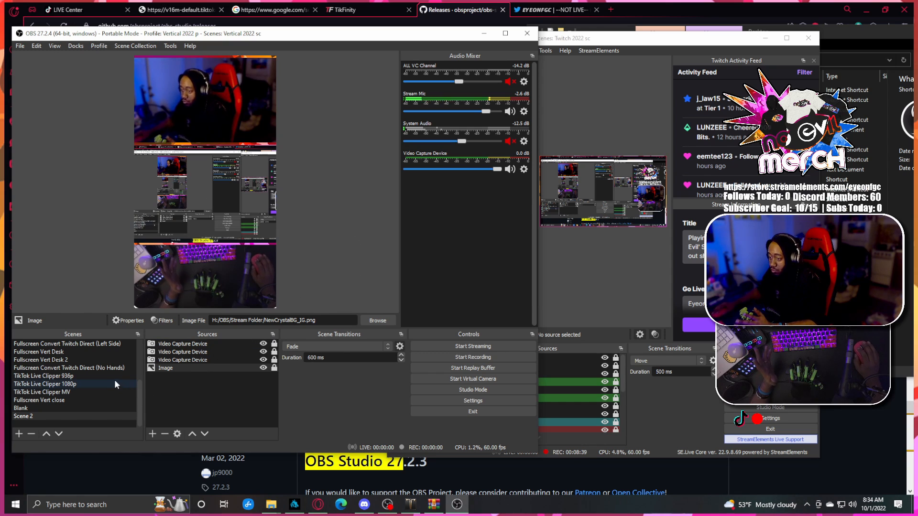
{"action": "left_click", "coordinate": [58, 385]}
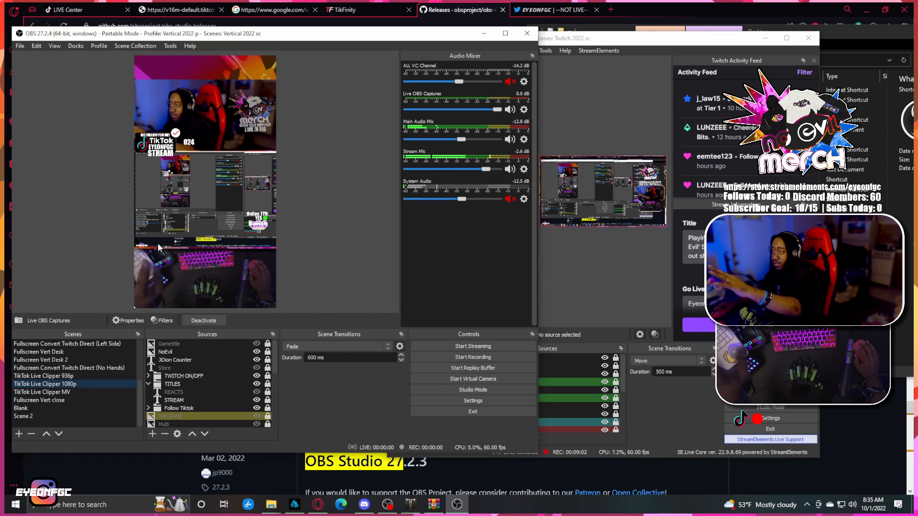
{"action": "left_click", "coordinate": [34, 414]}
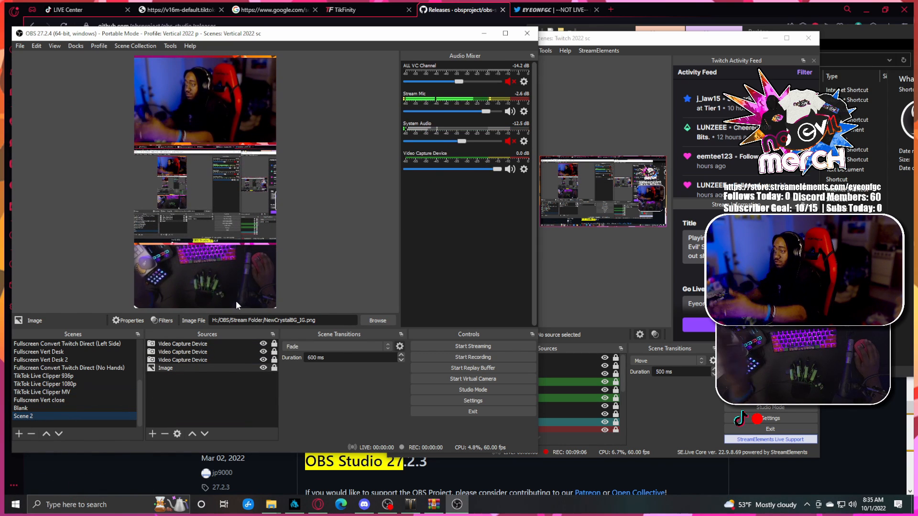